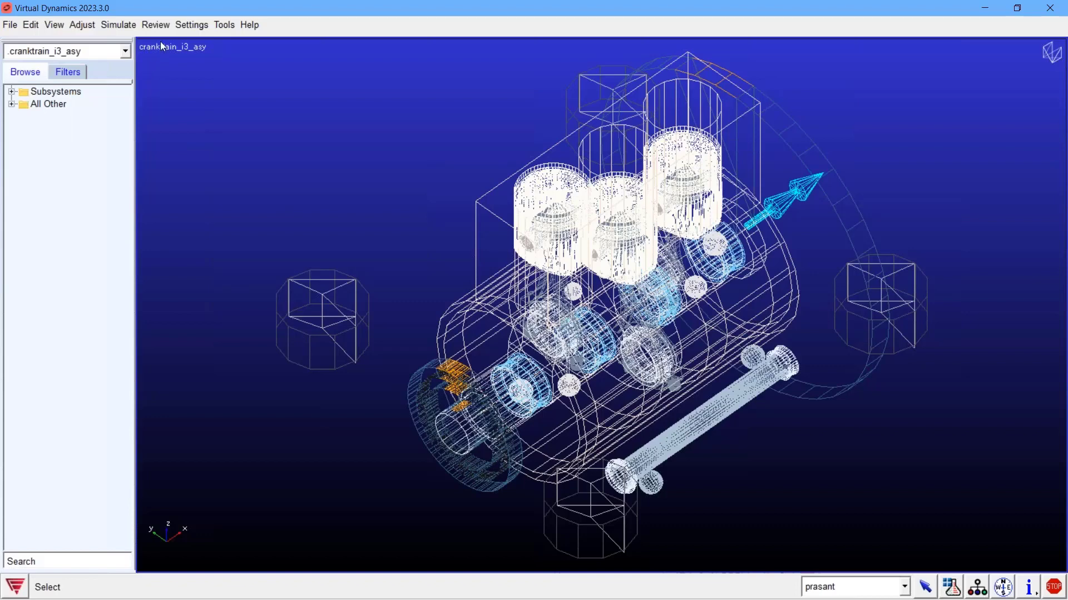
pyautogui.click(158, 27)
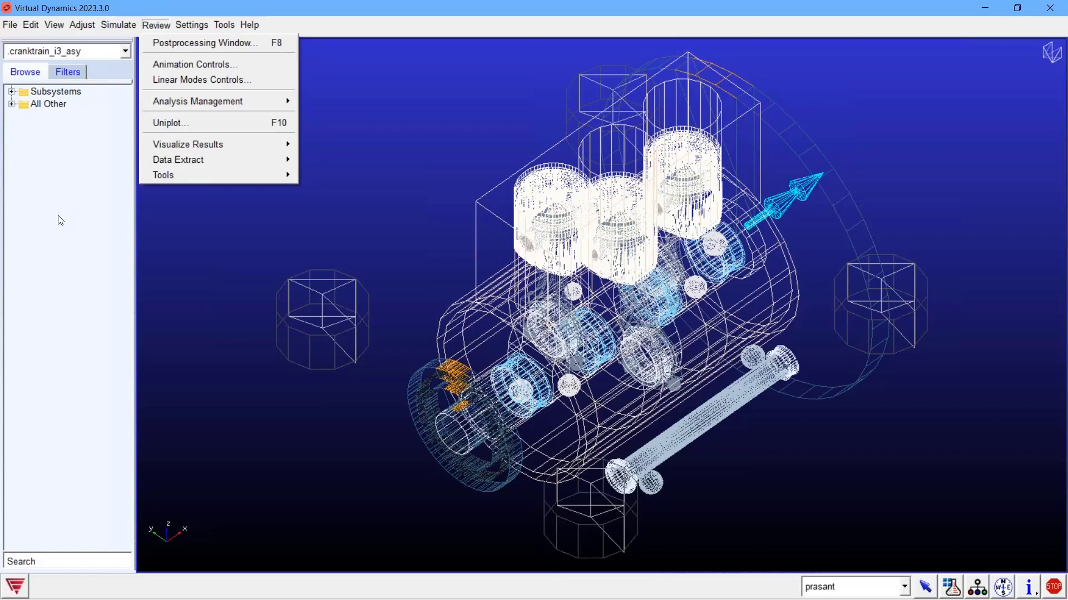
pyautogui.click(378, 7)
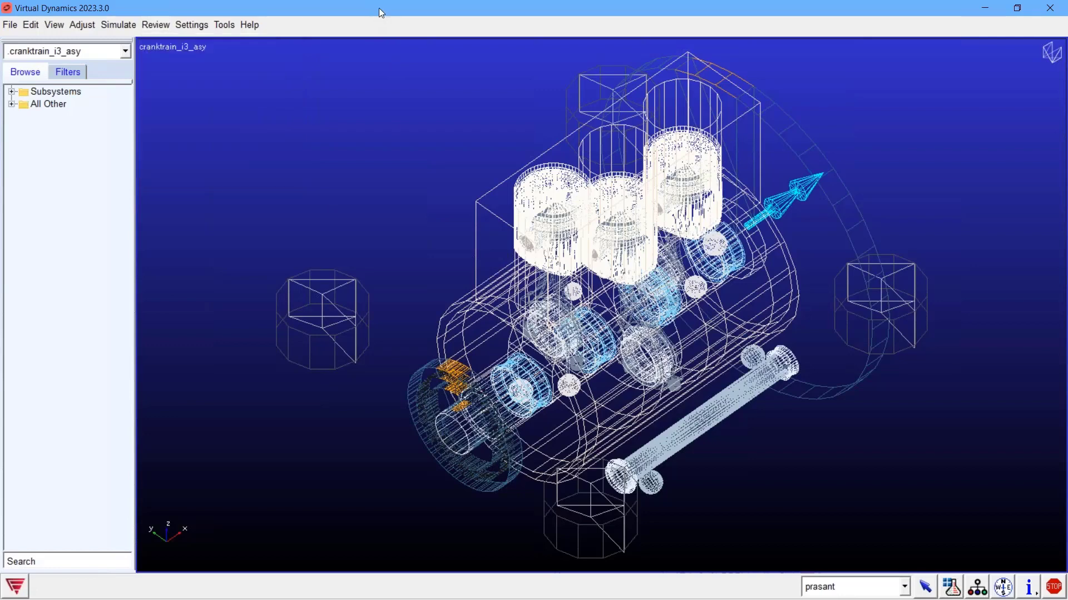
# Step: Set up a steady-state cranktrain analysis for cranktrain_i3_asy with the output prefix CT_i3_HD
pyautogui.click(128, 26)
pyautogui.moveTo(166, 94)
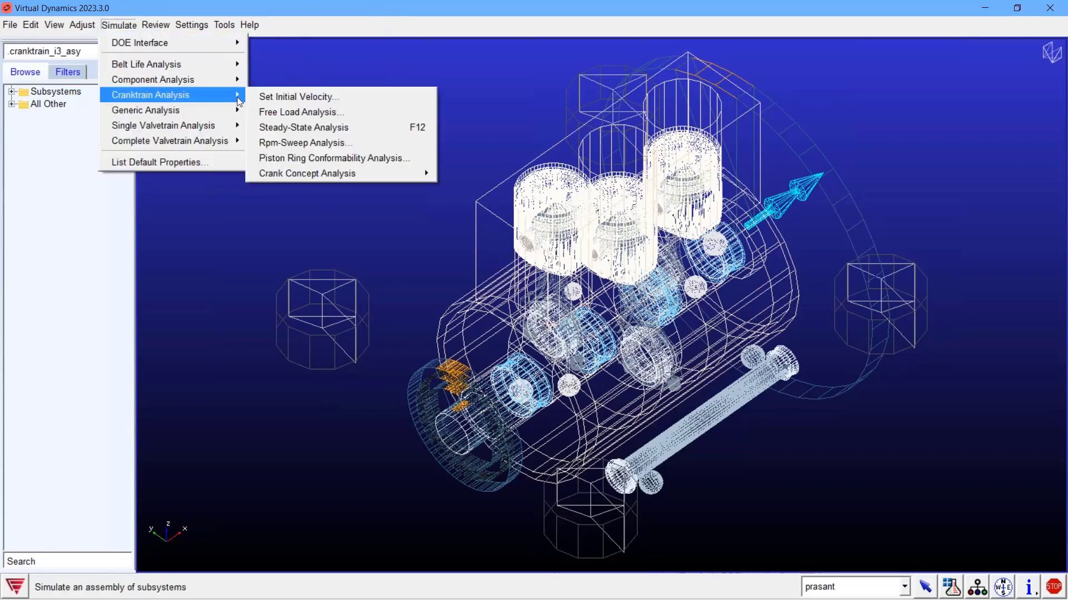
pyautogui.click(309, 127)
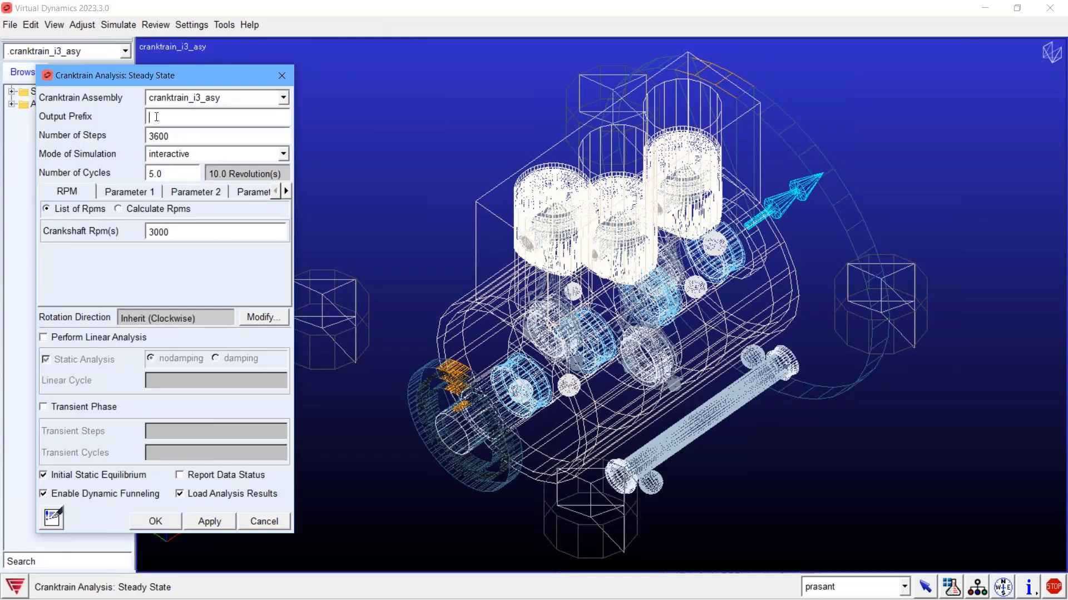
pyautogui.click(156, 117)
pyautogui.write('CT_i3_HD')
pyautogui.click(82, 25)
pyautogui.moveTo(161, 228)
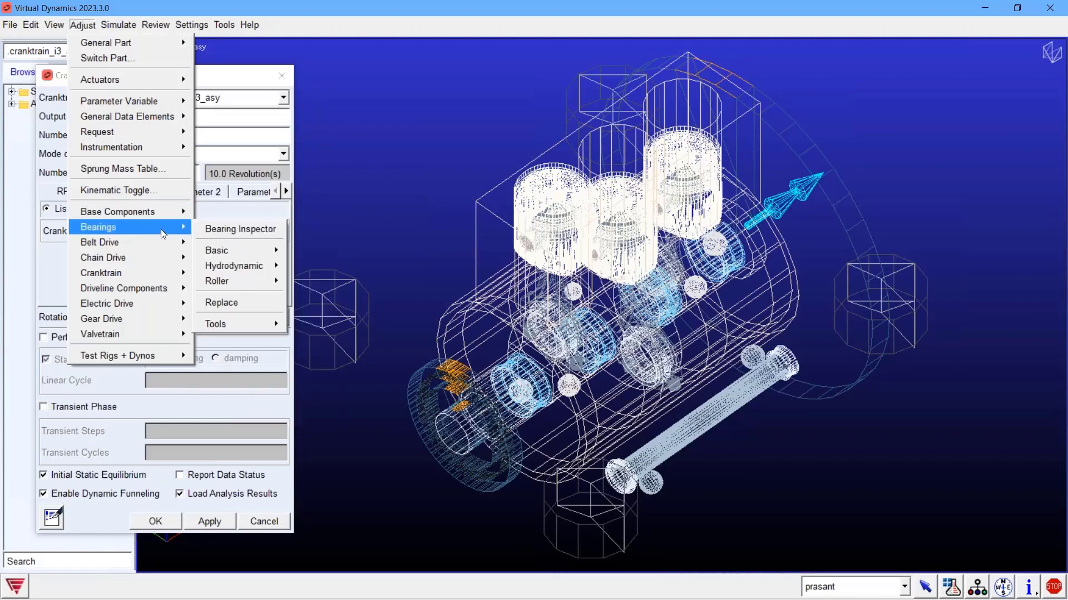
pyautogui.moveTo(242, 254)
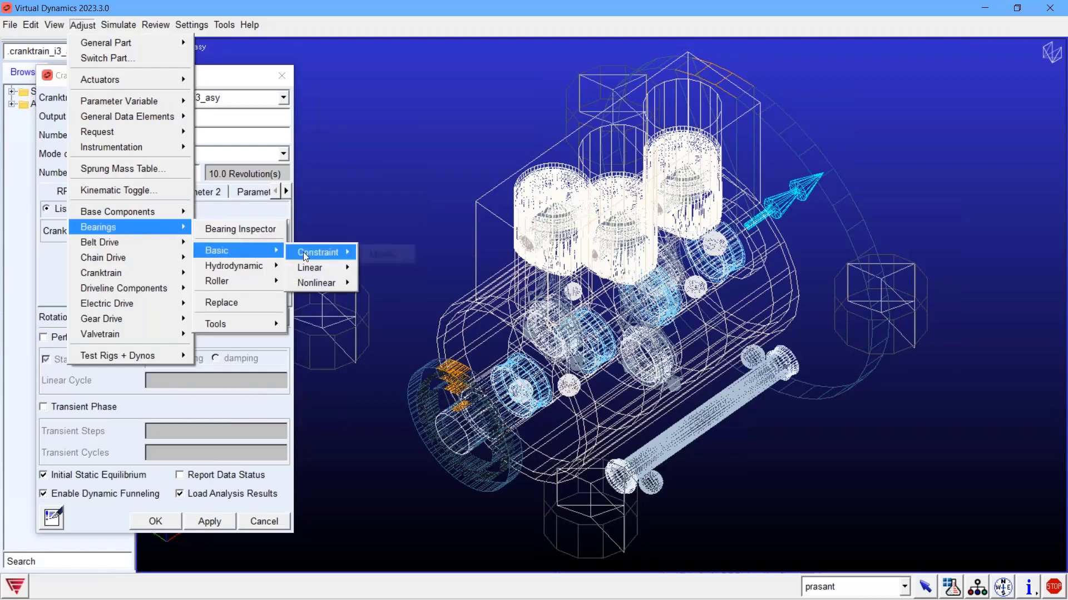
pyautogui.click(249, 302)
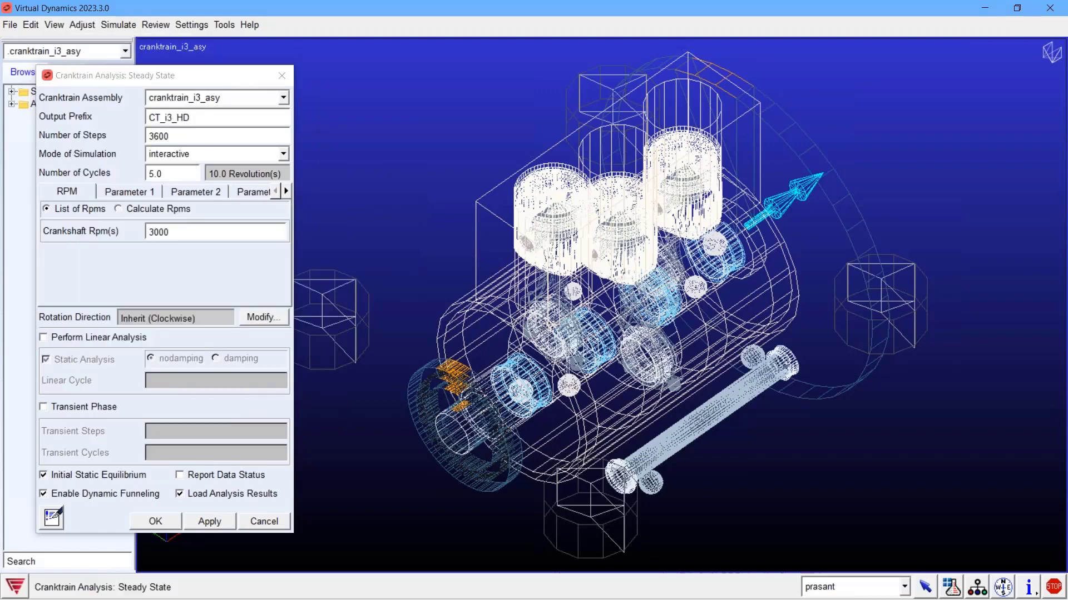
pyautogui.rightClick(357, 256)
# Step: Set the output prefix to CT_i3_HDbea and run the steady-state analysis at 2000 rpm and again at 3000 rpm
pyautogui.moveTo(397, 266)
pyautogui.moveTo(558, 283)
pyautogui.click(202, 117)
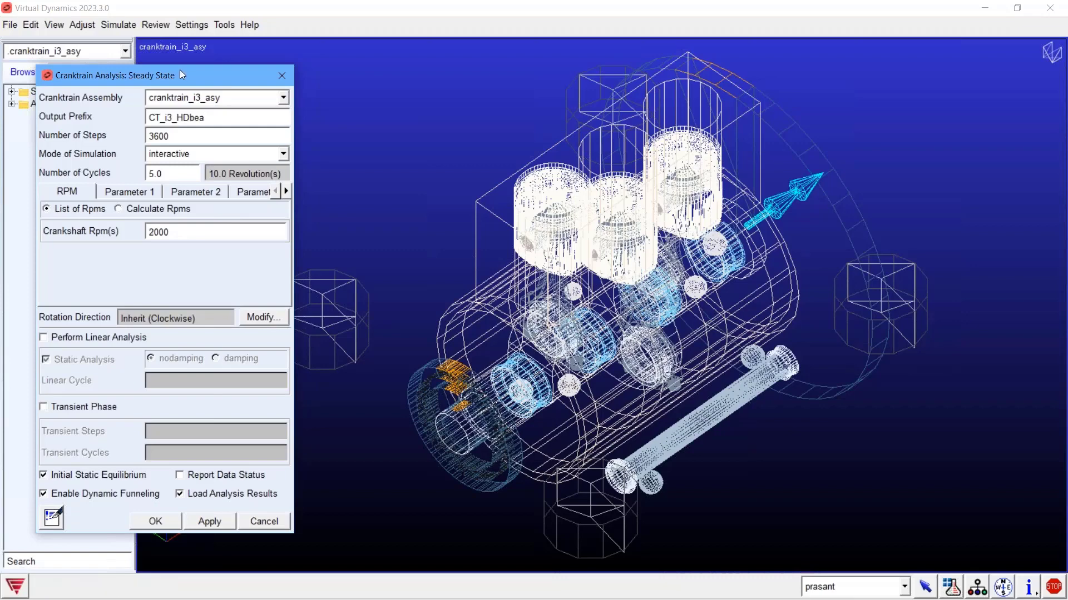
pyautogui.moveTo(180, 71); pyautogui.dragTo(181, 54)
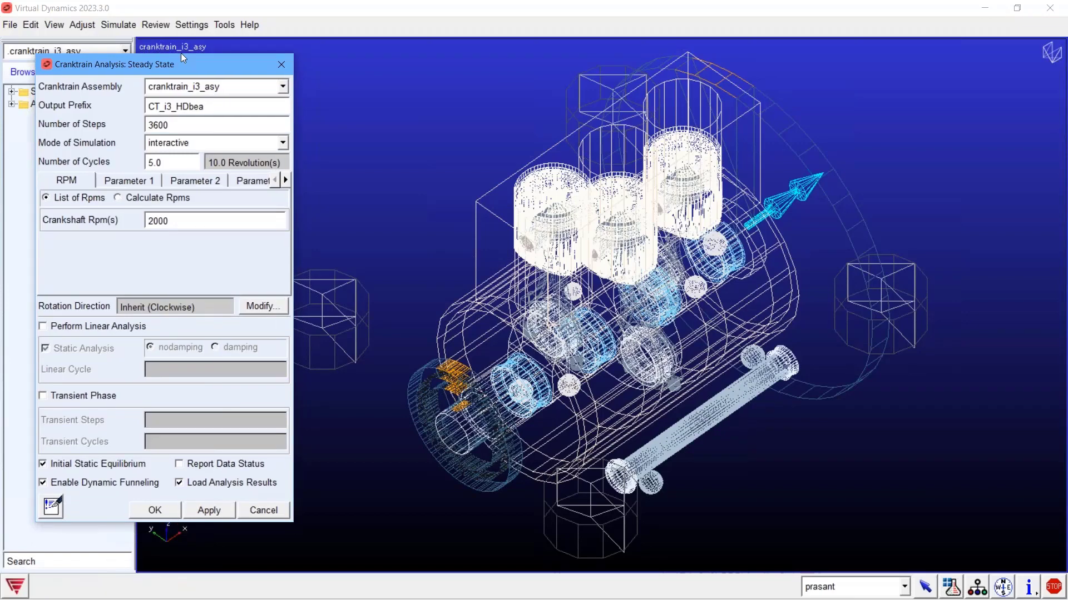
pyautogui.moveTo(182, 53); pyautogui.dragTo(183, 43)
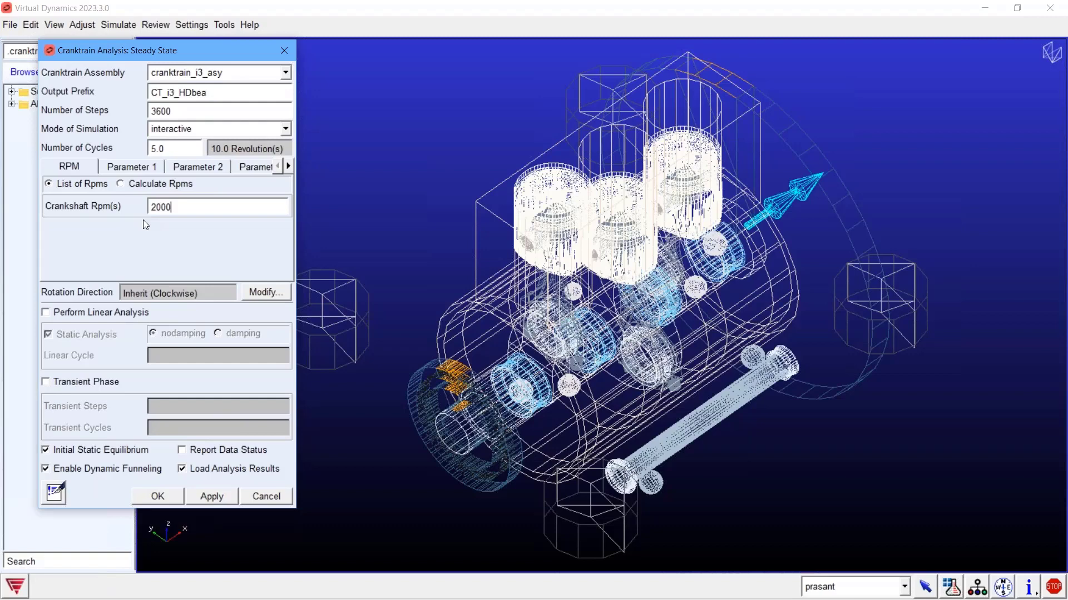
pyautogui.click(214, 492)
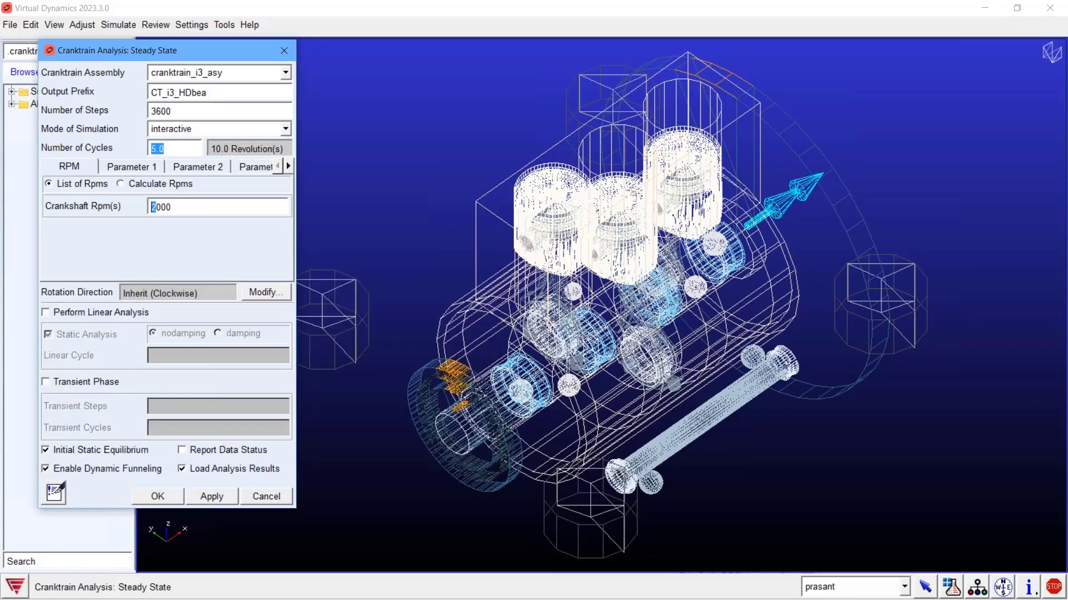
pyautogui.write('3')
pyautogui.press('Return')
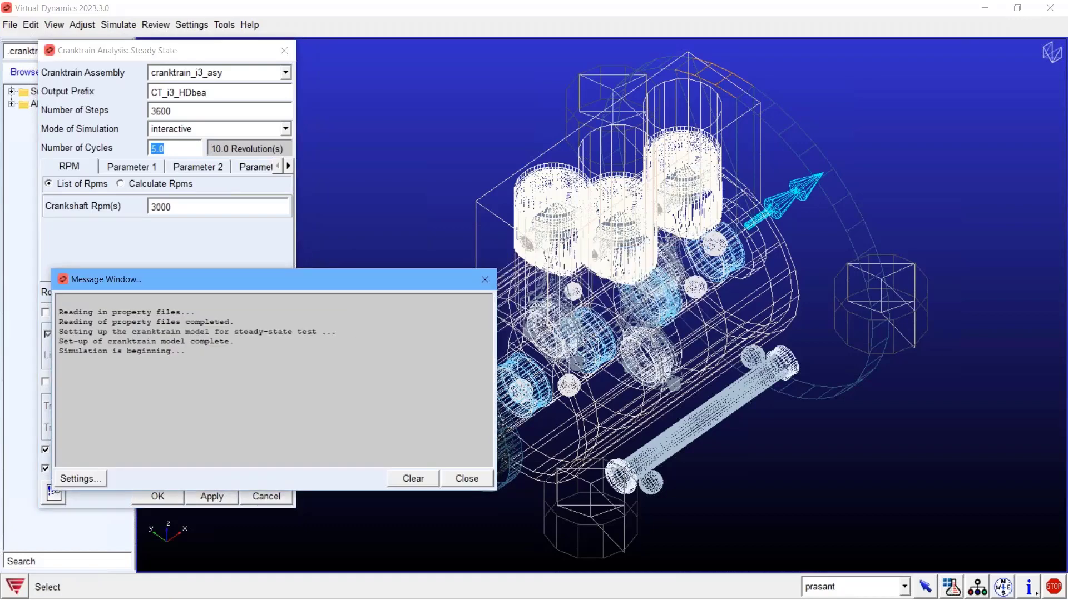
# Step: Switch to UniPlot and import the result file CT_i3_Hdbea_2000_rpm.req, keeping the Virtual Dynamics Request File Import add-in enabled
pyautogui.click(156, 24)
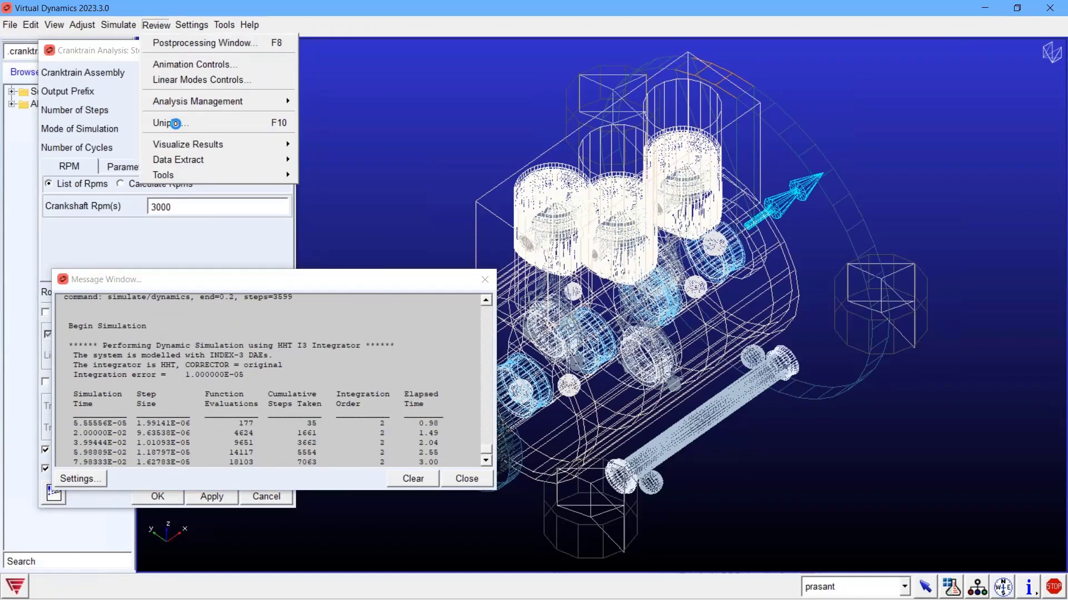
pyautogui.click(171, 123)
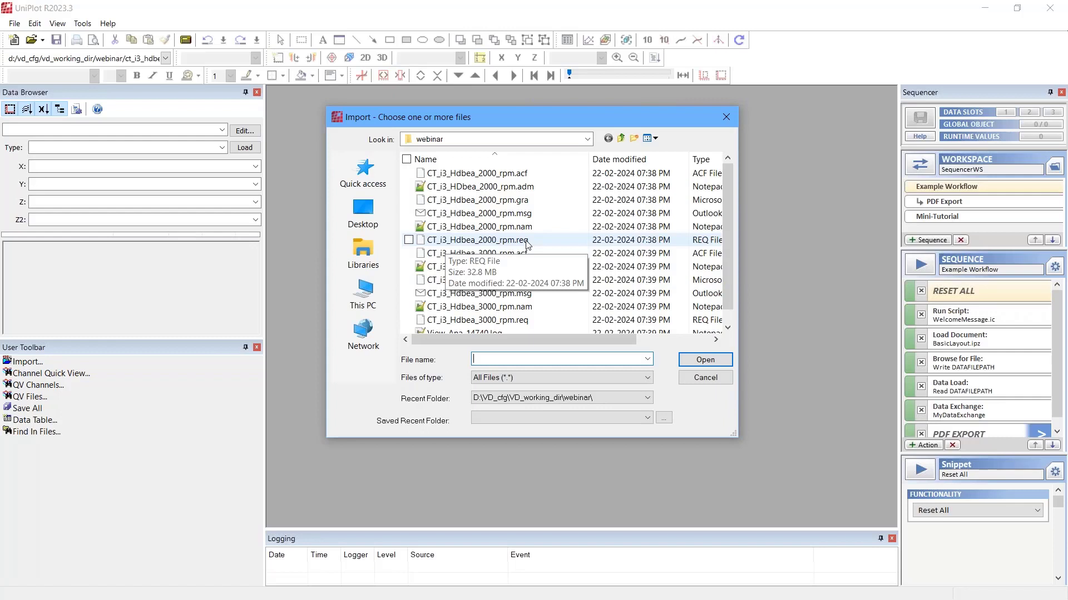
pyautogui.doubleClick(527, 240)
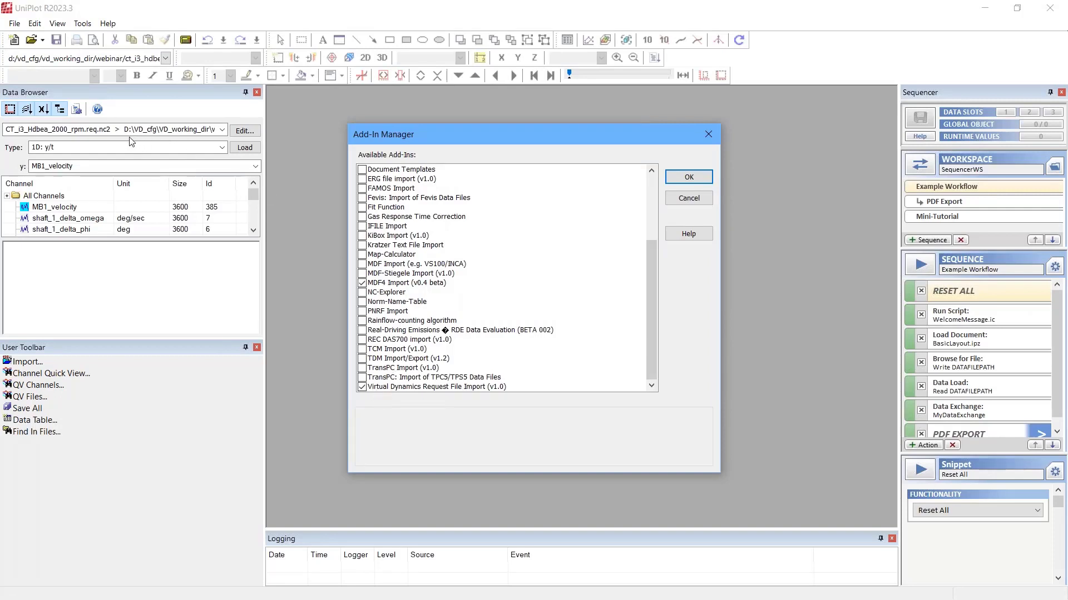
pyautogui.click(689, 178)
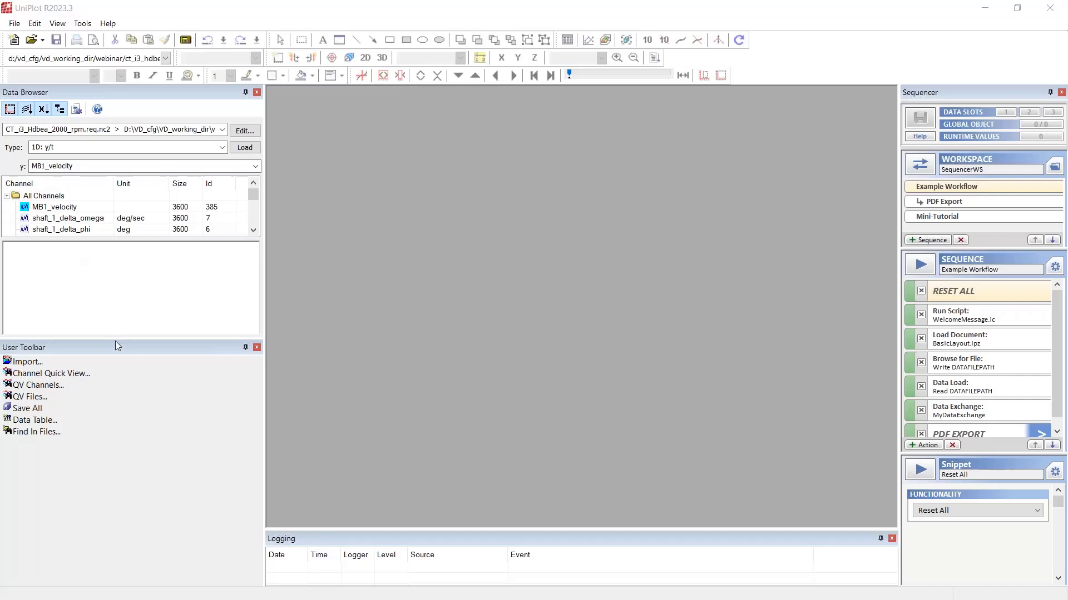
# Step: Enlarge the channel list and create a new document from the Empty Page (Landscape A4) template
pyautogui.moveTo(116, 346); pyautogui.dragTo(103, 481)
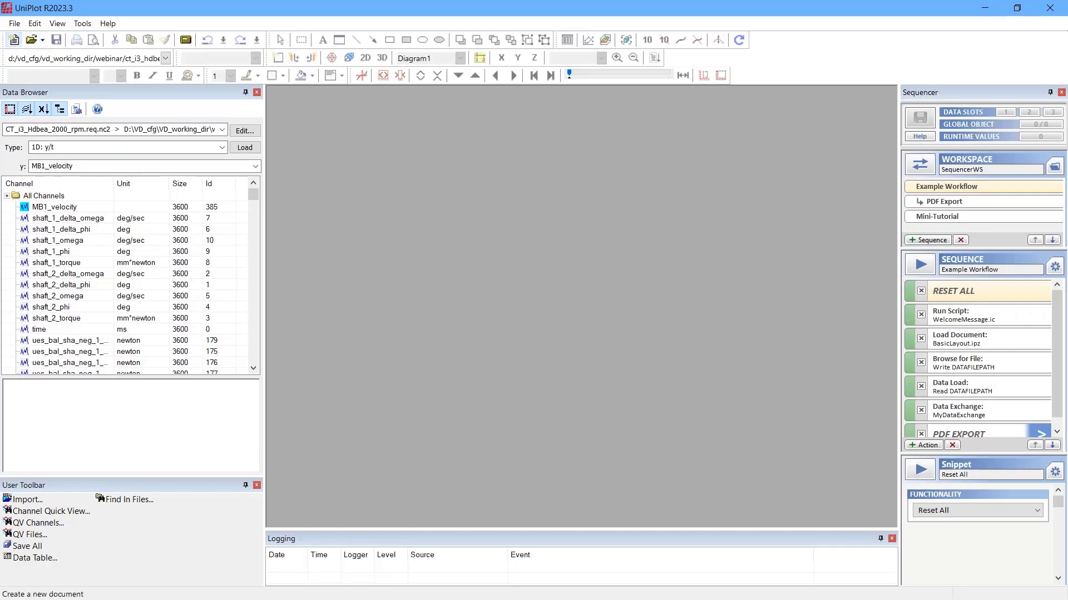
pyautogui.click(14, 40)
pyautogui.click(190, 184)
pyautogui.click(151, 329)
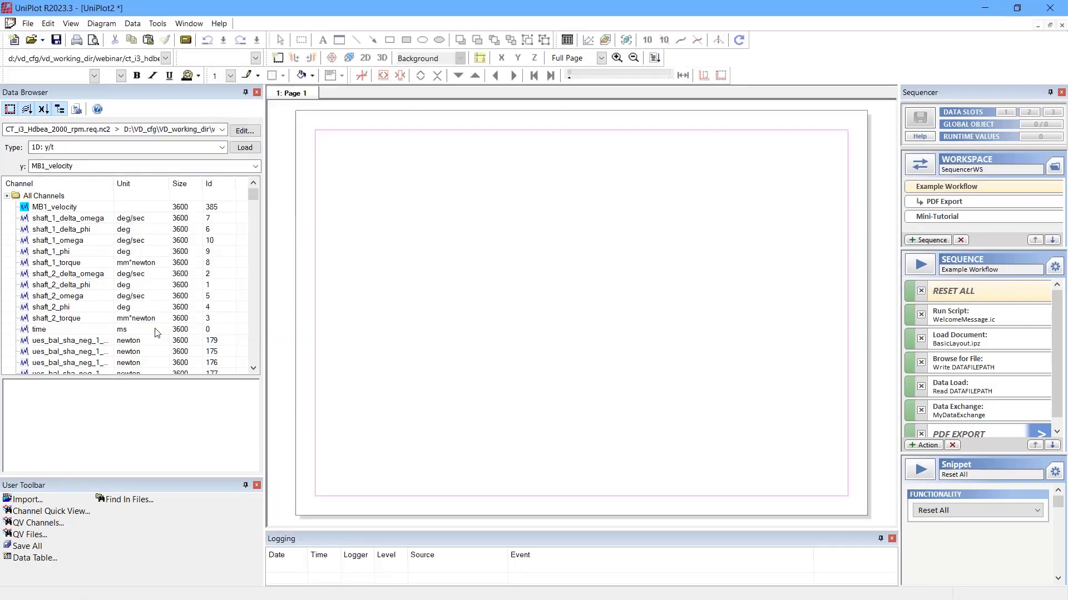
pyautogui.rightClick(421, 289)
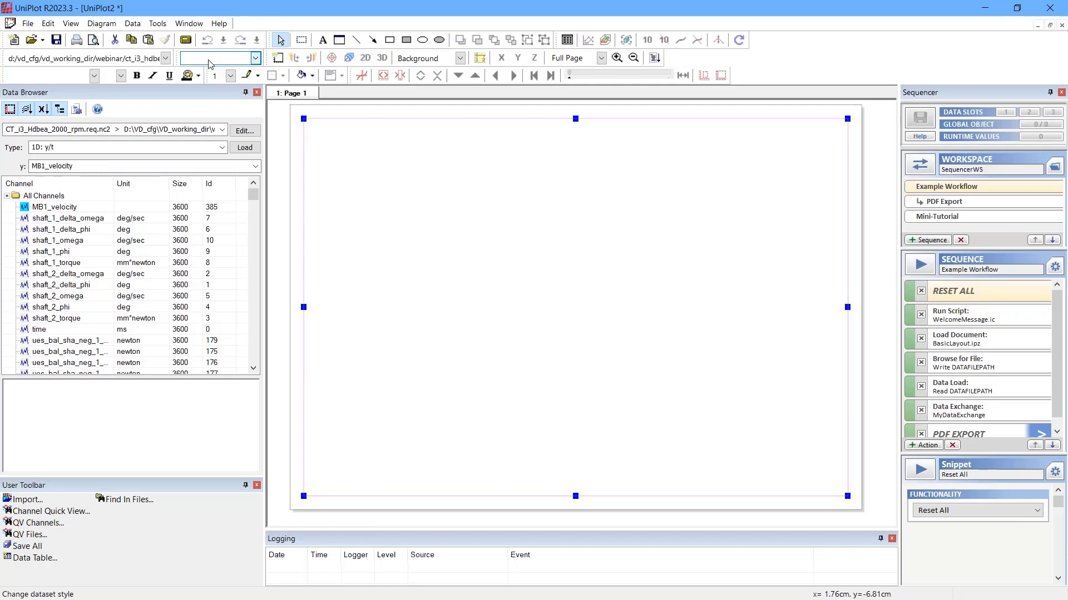
# Step: Review the available diagram types and preview the shaft_1_omega channel of the 2000 rpm result file
pyautogui.click(224, 134)
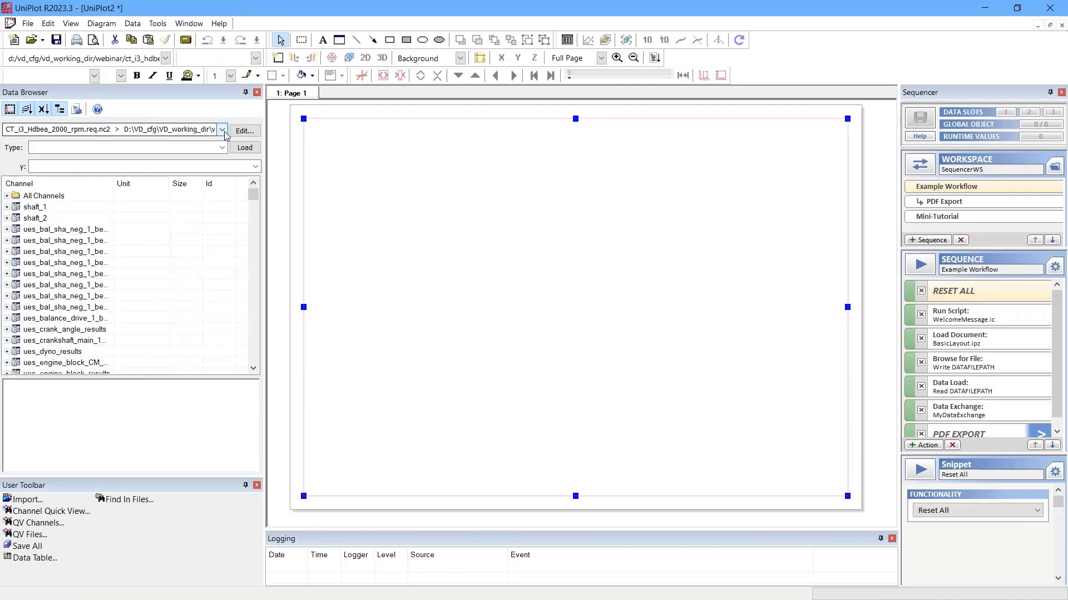
pyautogui.click(222, 130)
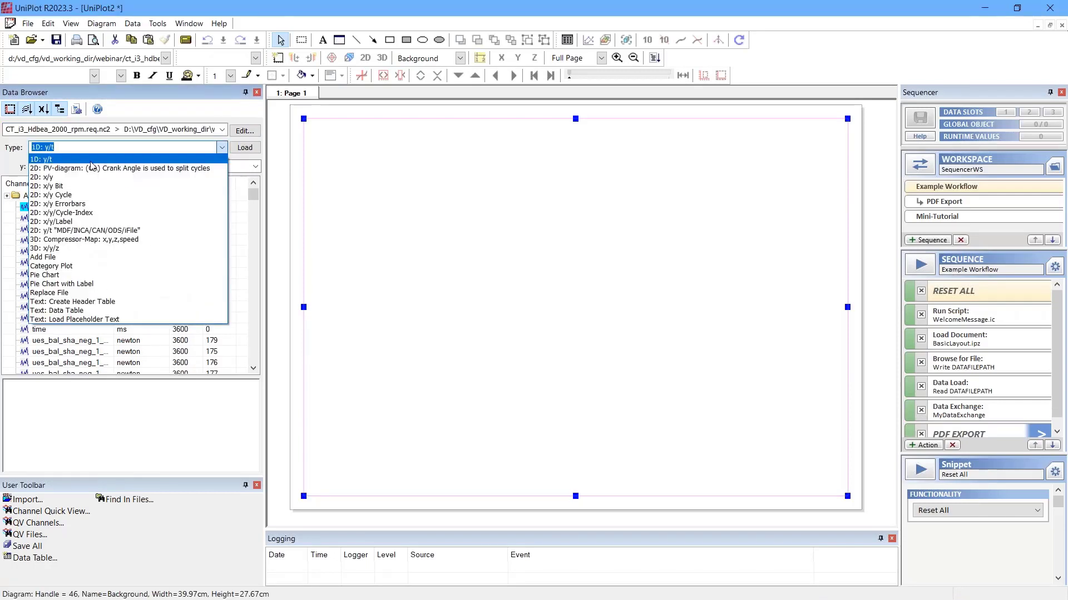
pyautogui.click(5, 164)
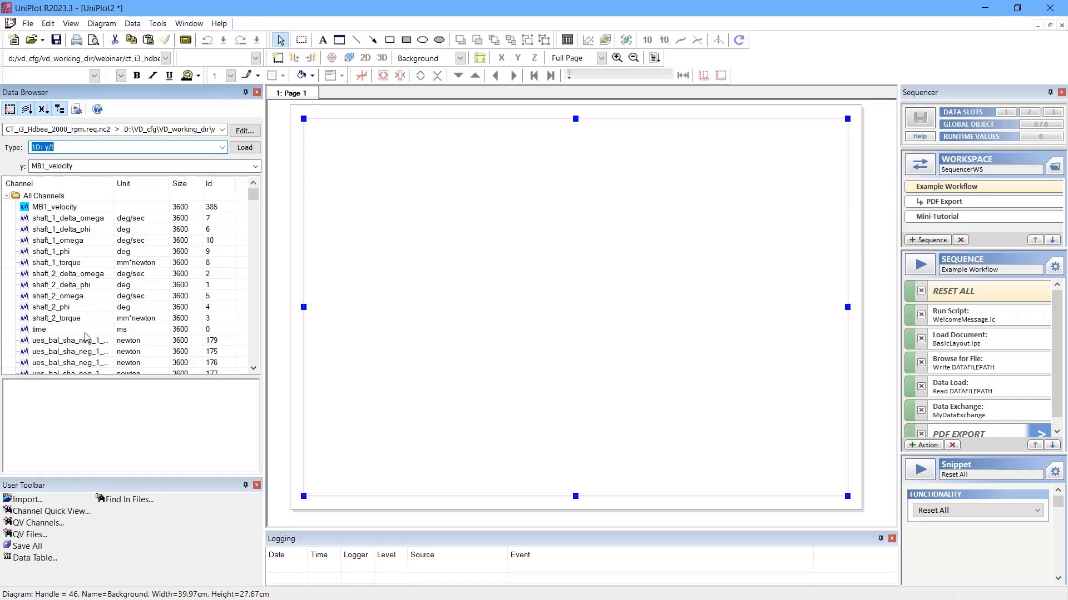
pyautogui.click(73, 240)
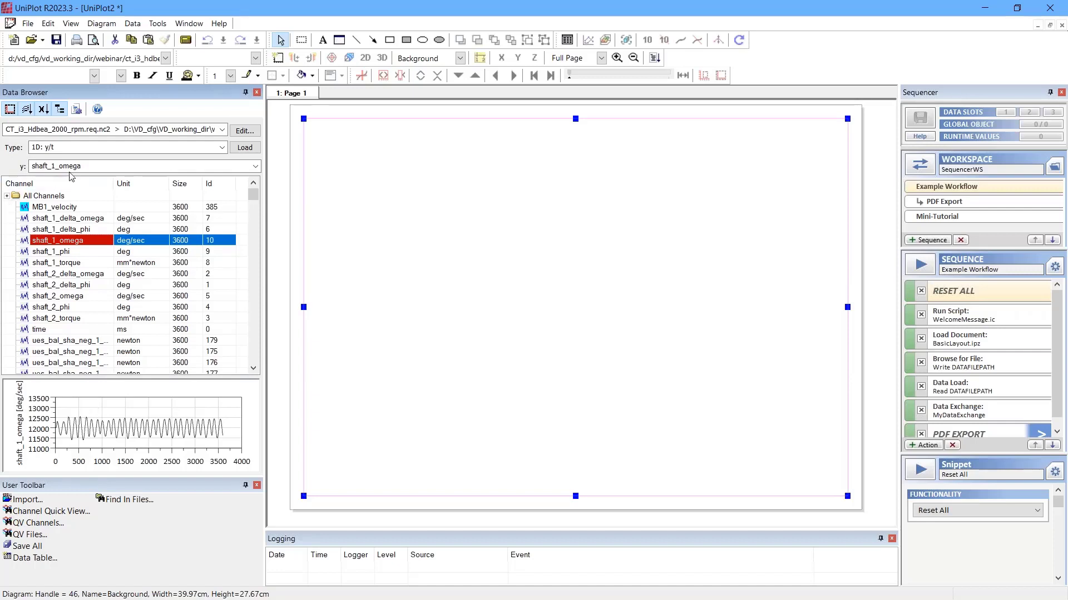
# Step: Open the data file CT_i3_Hdbea_2000_rpm.req.nc2 in the data editor
pyautogui.click(220, 133)
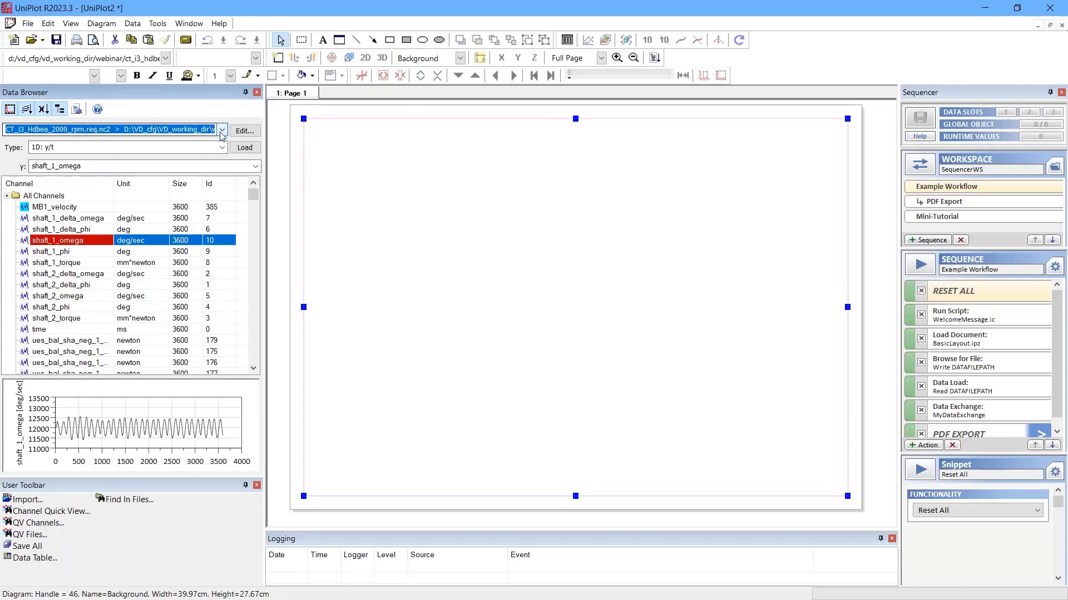
pyautogui.click(221, 133)
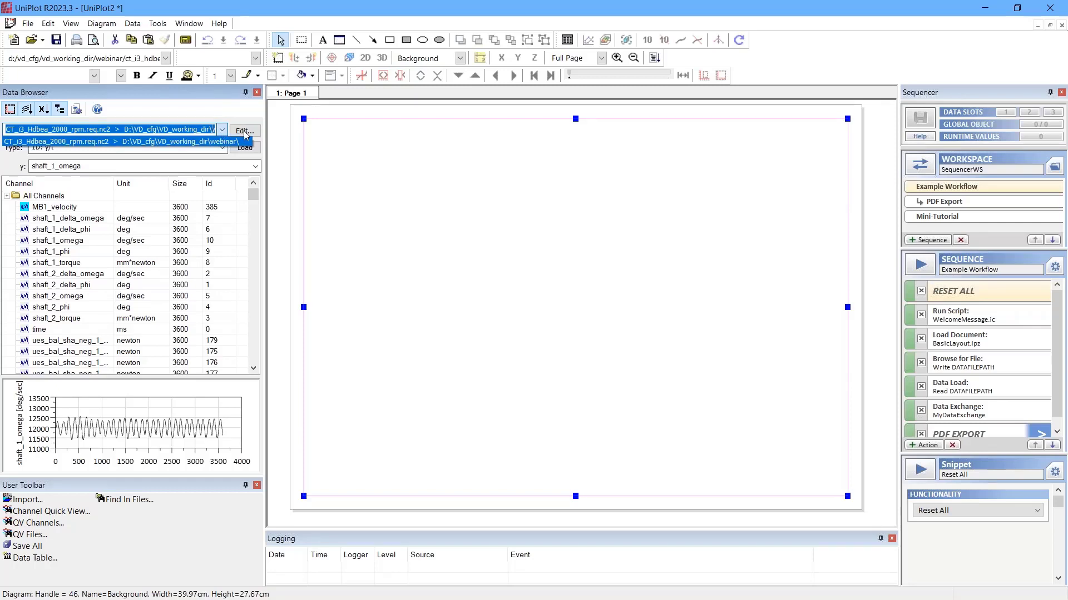
pyautogui.click(245, 133)
pyautogui.click(243, 130)
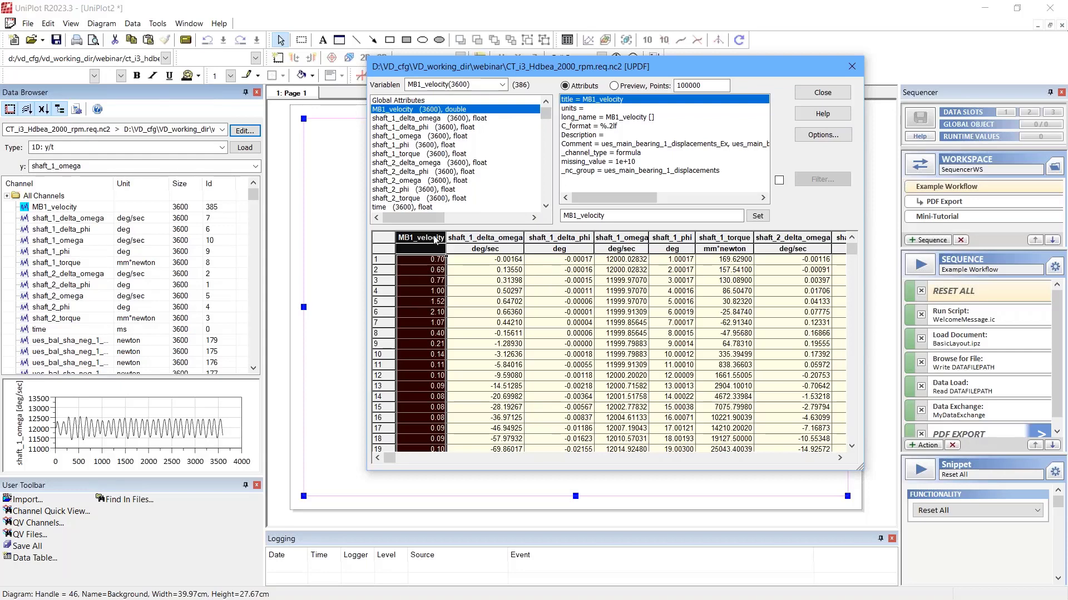
pyautogui.click(475, 240)
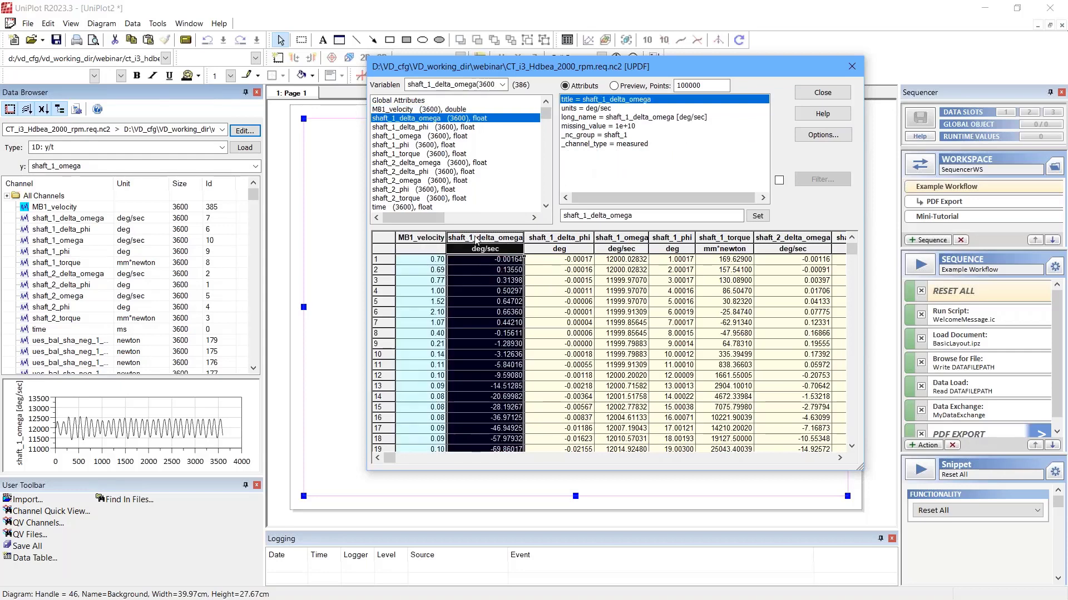
pyautogui.rightClick(475, 240)
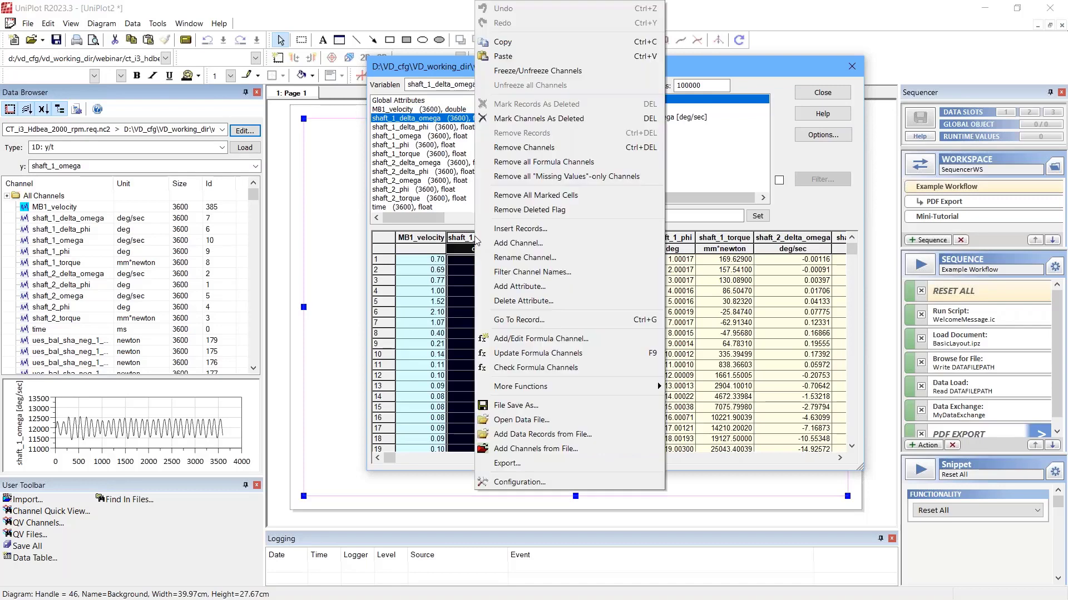
pyautogui.click(533, 246)
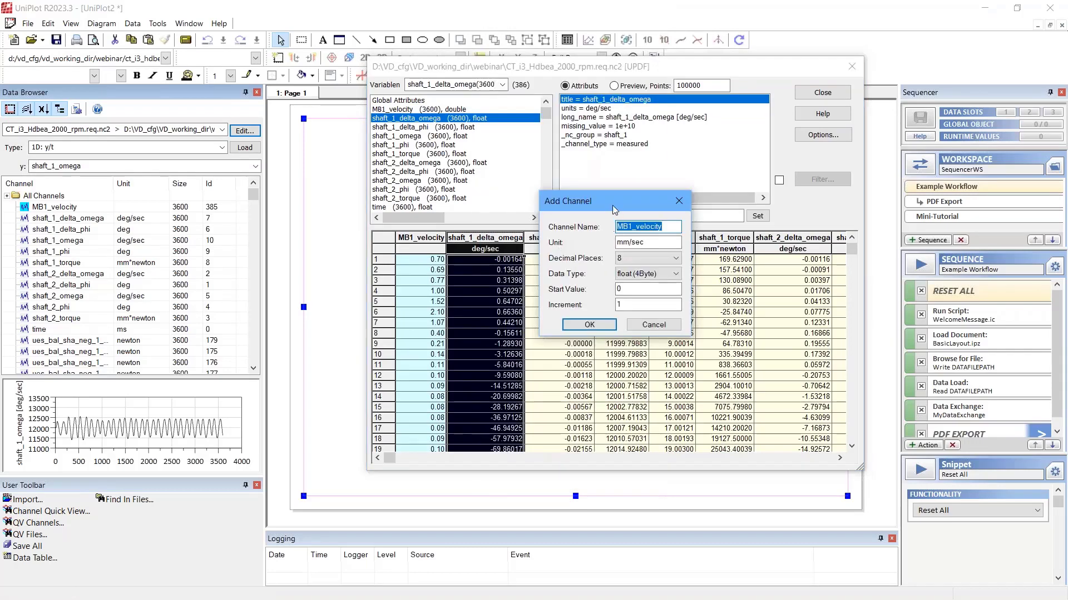
pyautogui.moveTo(615, 209); pyautogui.dragTo(632, 141)
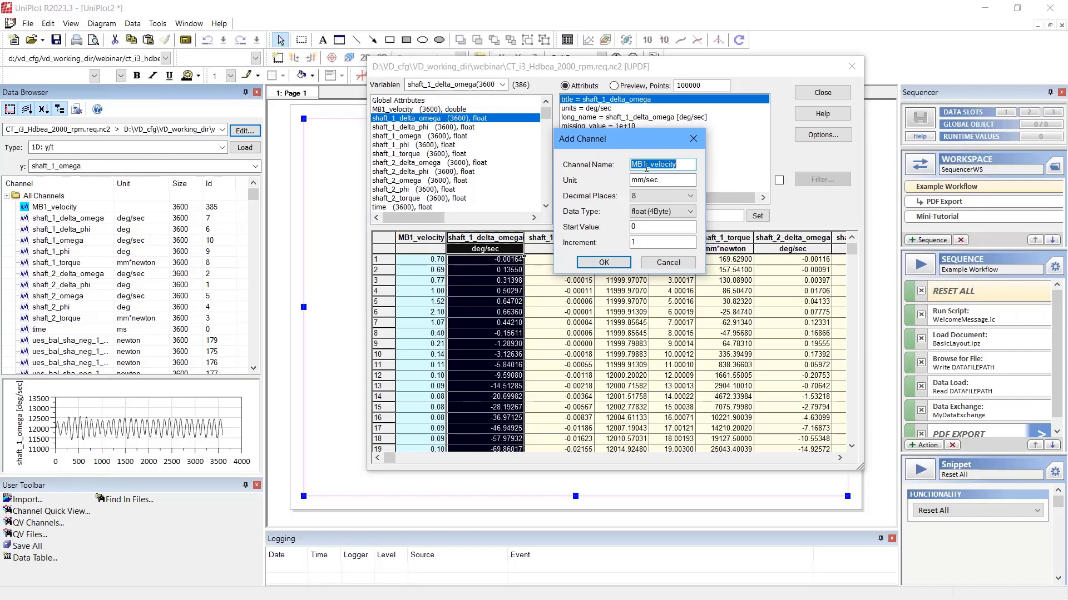
pyautogui.click(682, 264)
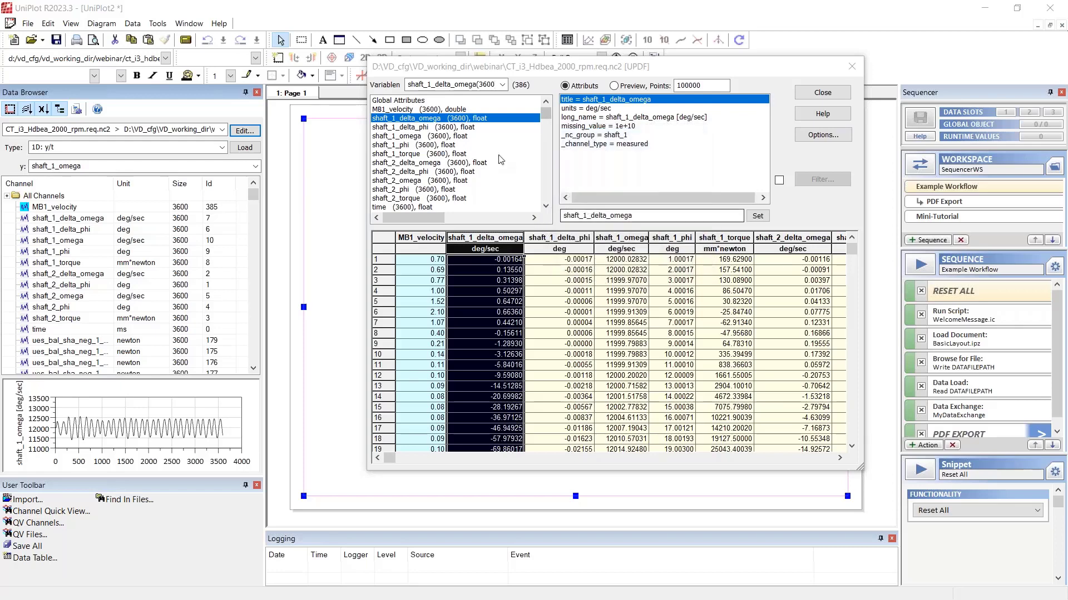
# Step: Open the MB1_velocity formula channel for editing and look through the available formula functions
pyautogui.click(422, 239)
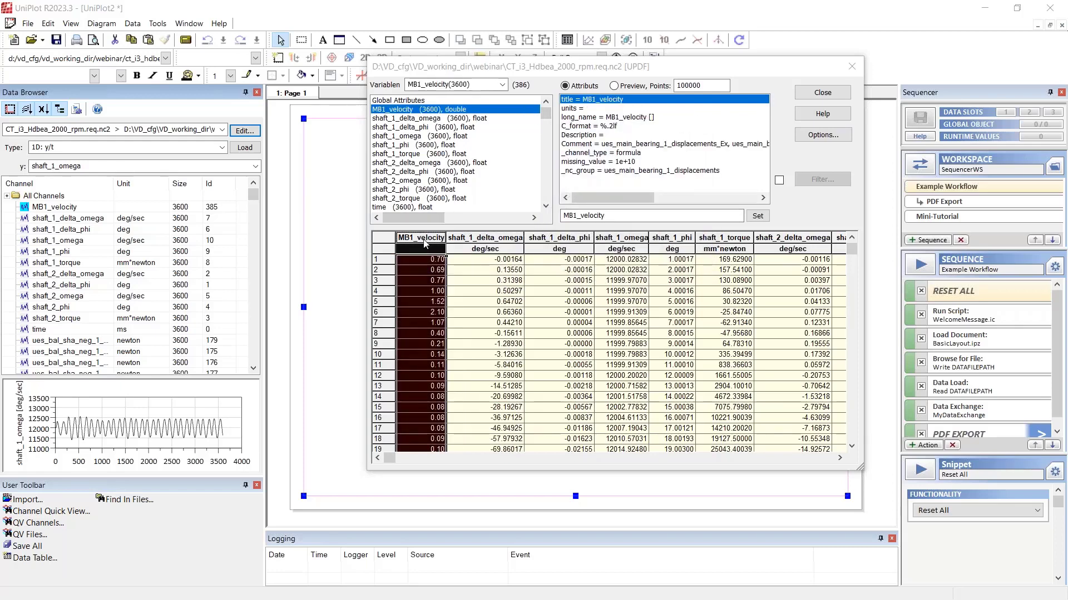
pyautogui.rightClick(426, 242)
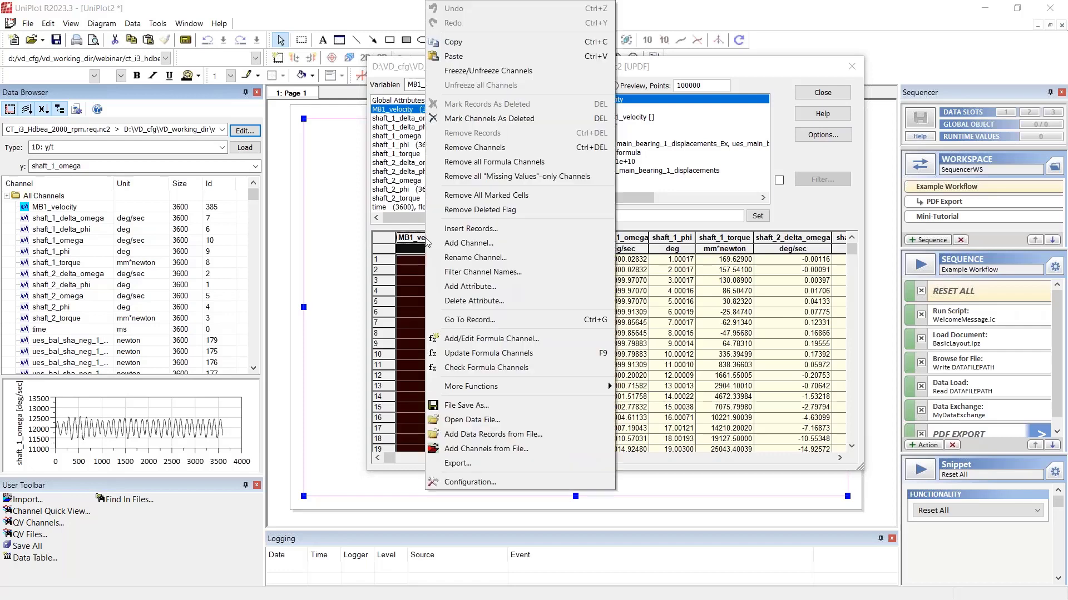
pyautogui.click(510, 338)
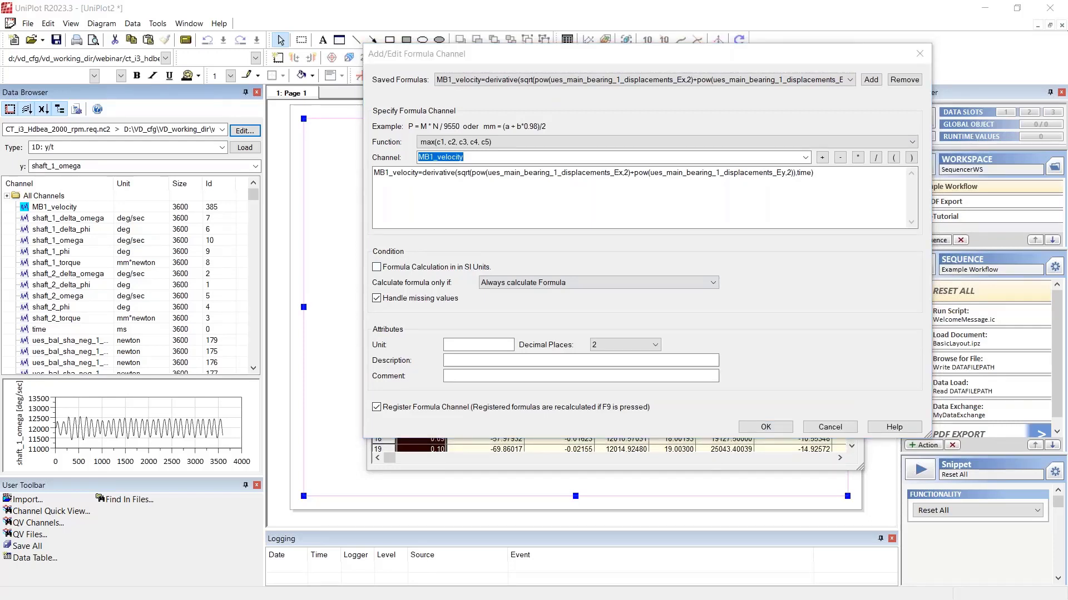
pyautogui.click(826, 143)
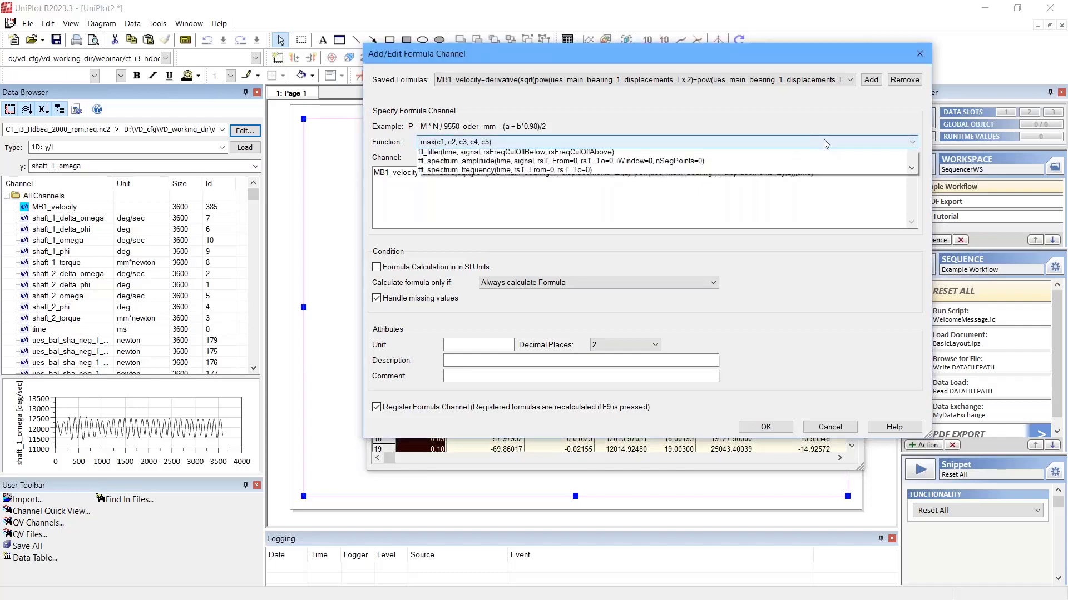
pyautogui.click(825, 143)
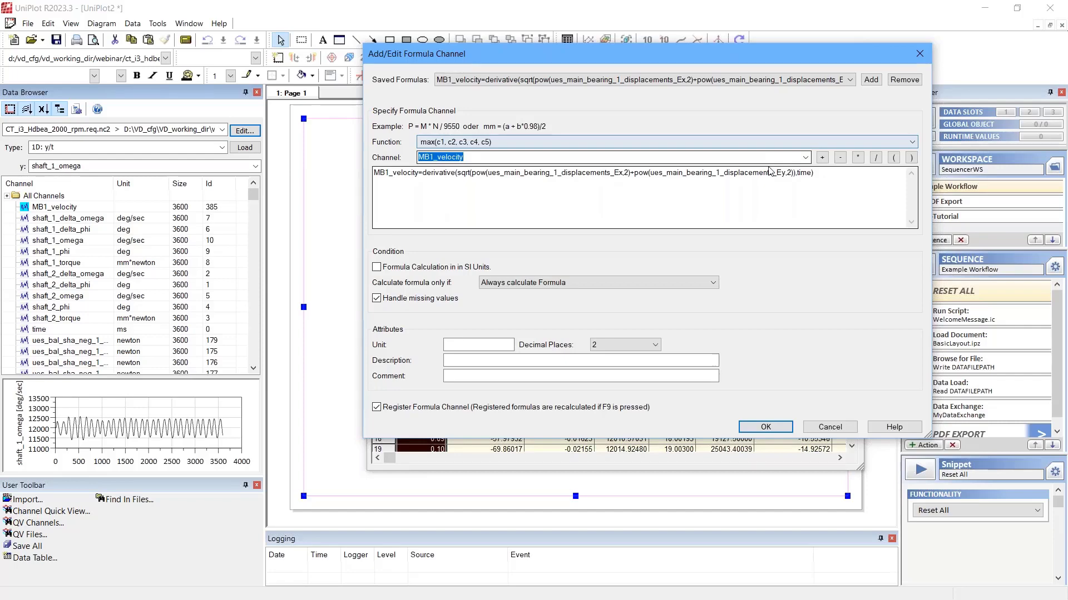
# Step: Check the selectable channels and the MB1_velocity derivative formula built from the main bearing 1 displacements, and accept the formula
pyautogui.click(805, 157)
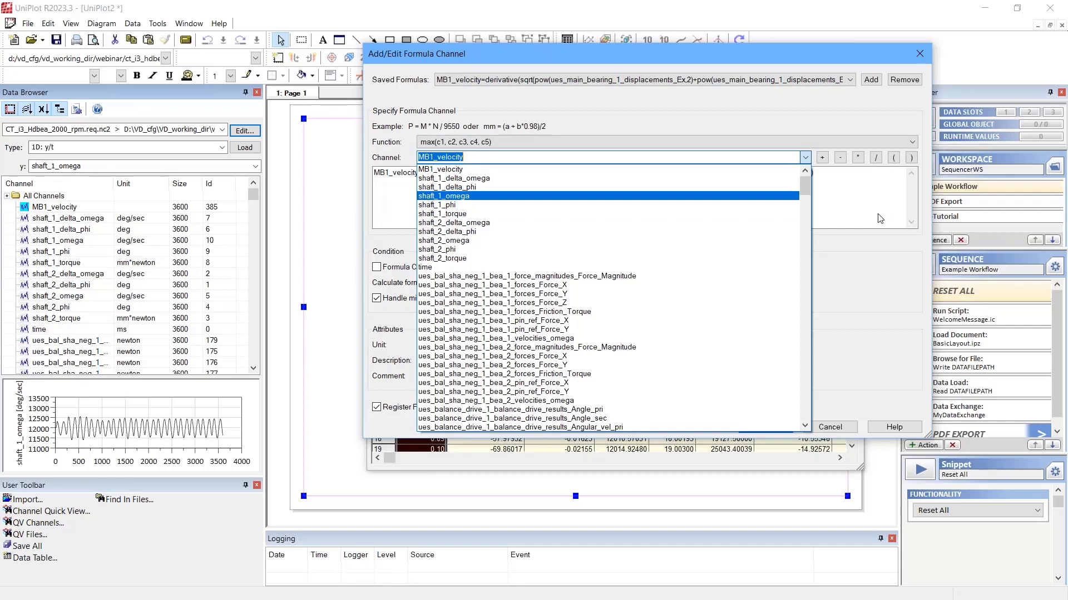
pyautogui.click(880, 218)
pyautogui.moveTo(816, 172); pyautogui.dragTo(346, 174)
pyautogui.click(735, 210)
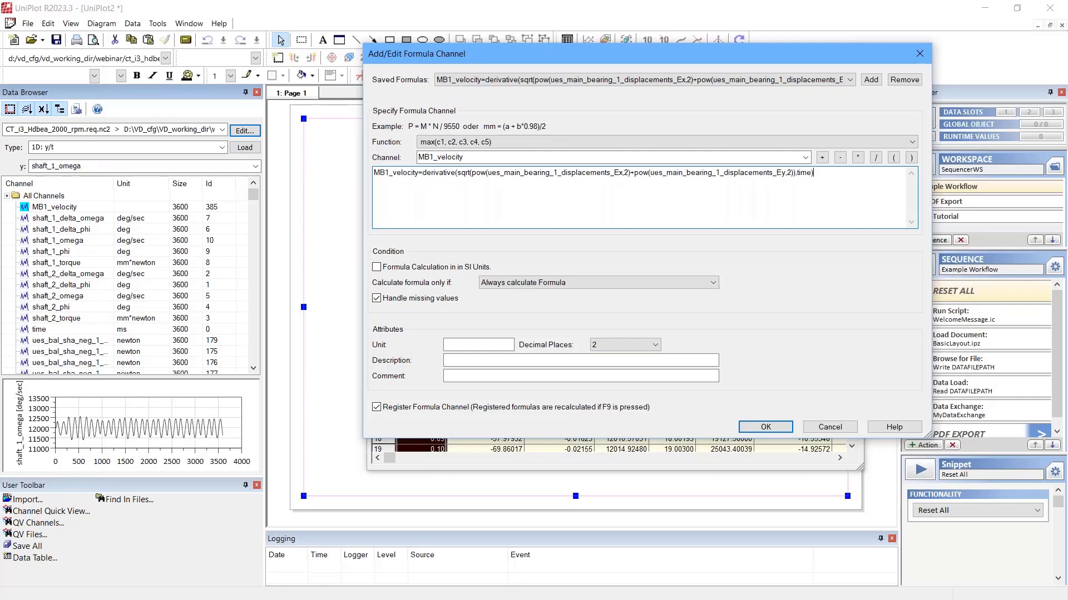
pyautogui.click(781, 429)
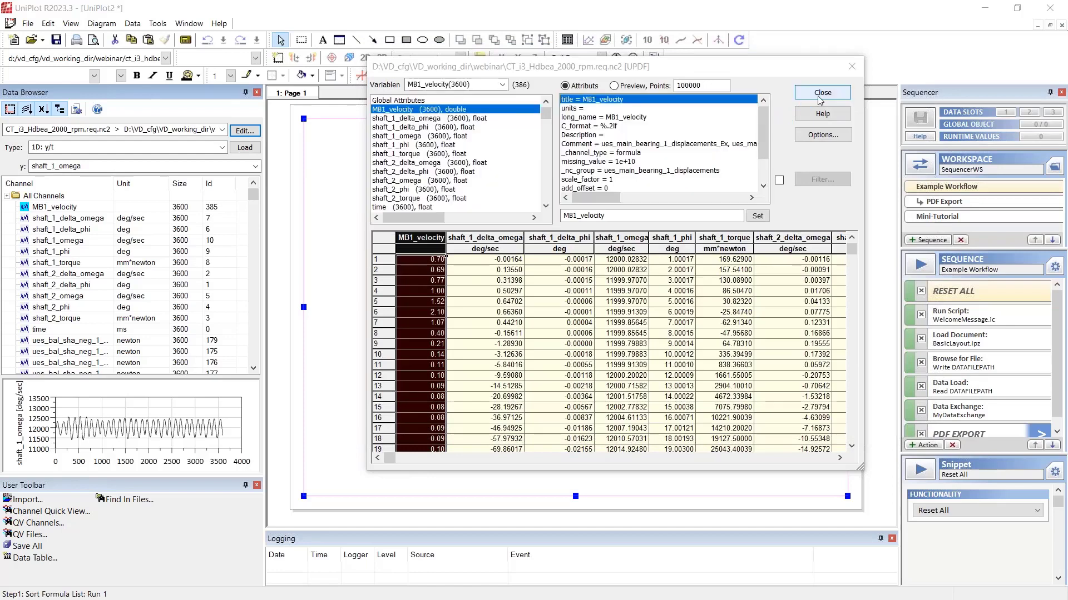
# Step: Close the data editor and rename the document's first page as MB1
pyautogui.click(821, 92)
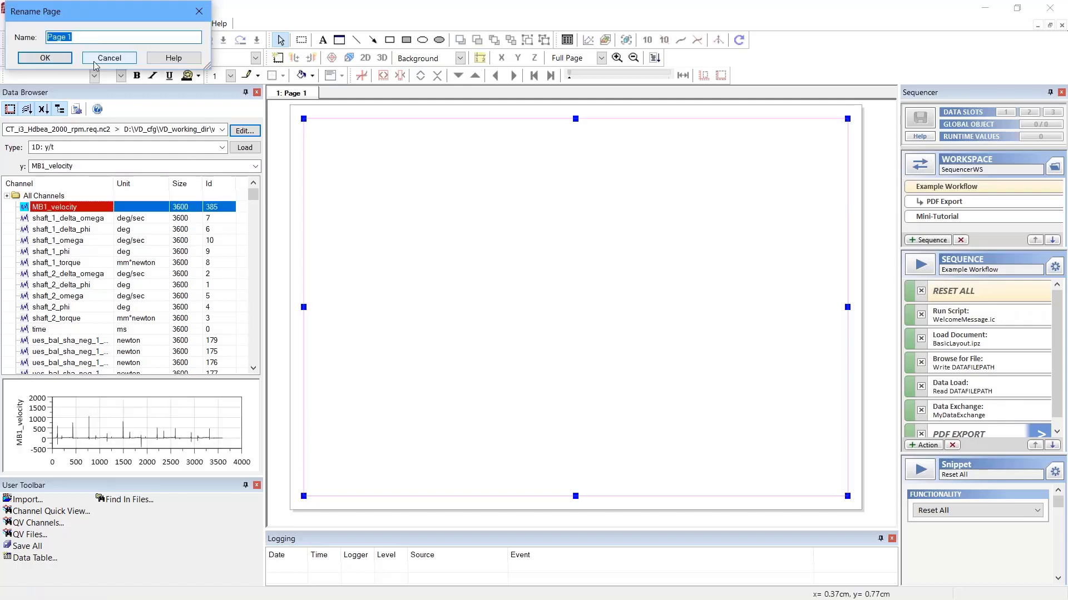
pyautogui.write('MB1')
pyautogui.click(57, 59)
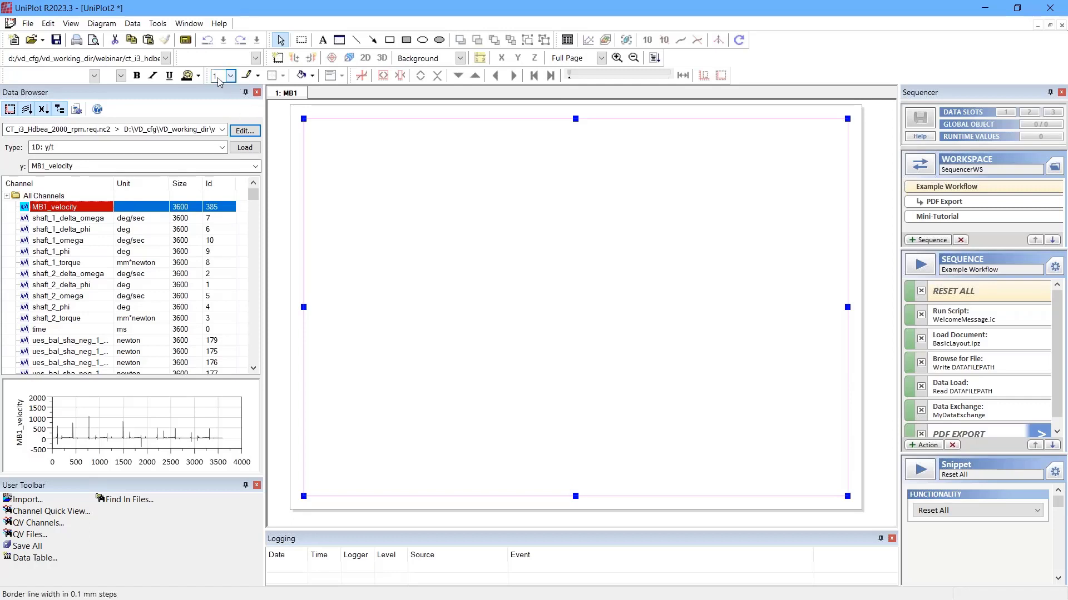
# Step: Open the global settings and check the default diagram settings
pyautogui.click(158, 24)
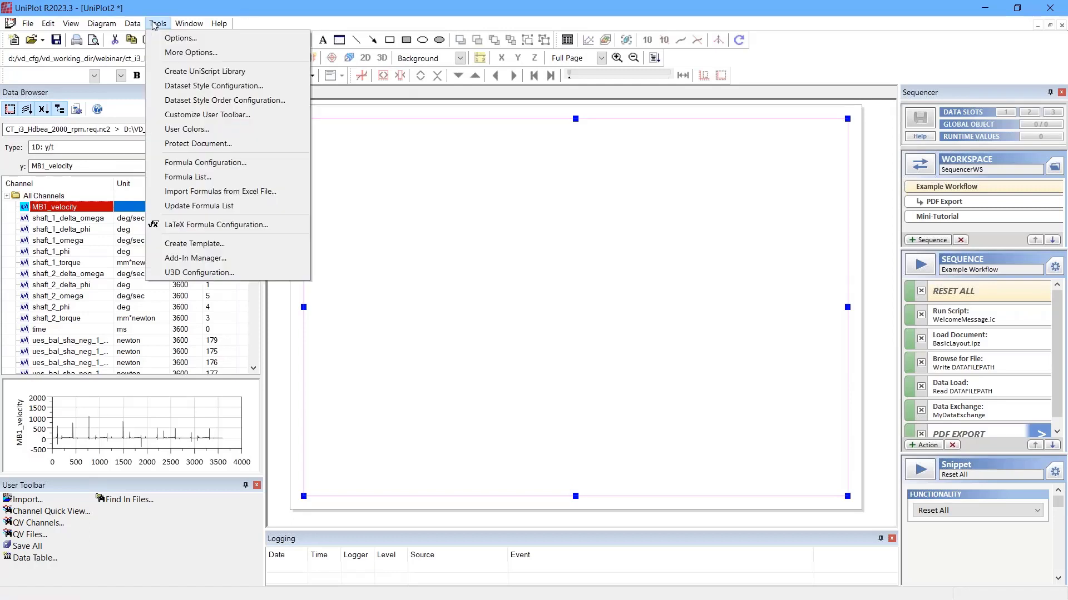
pyautogui.click(176, 37)
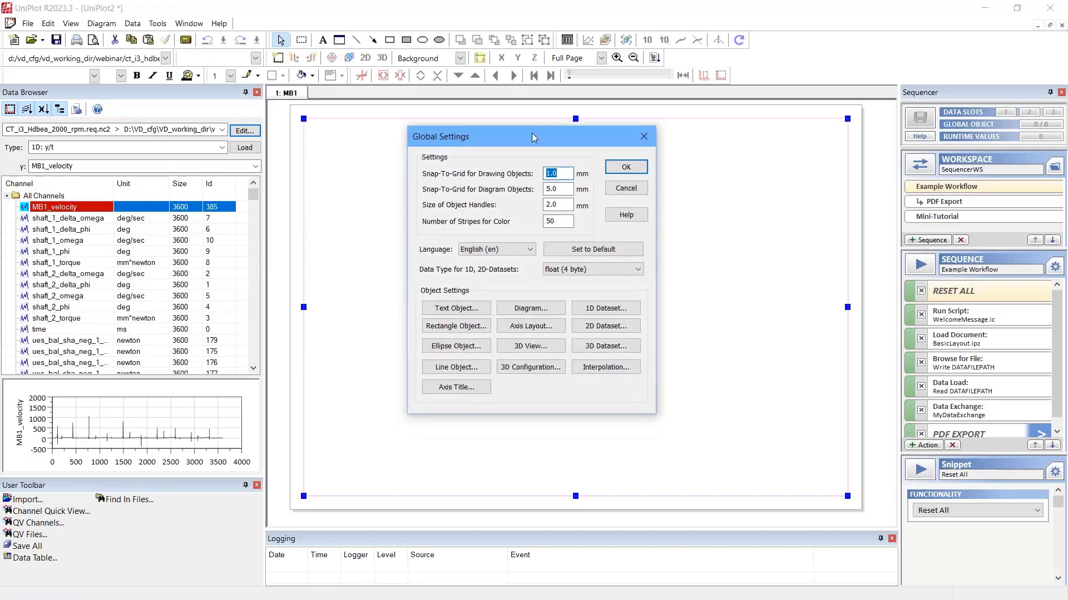
pyautogui.moveTo(502, 140); pyautogui.dragTo(522, 141)
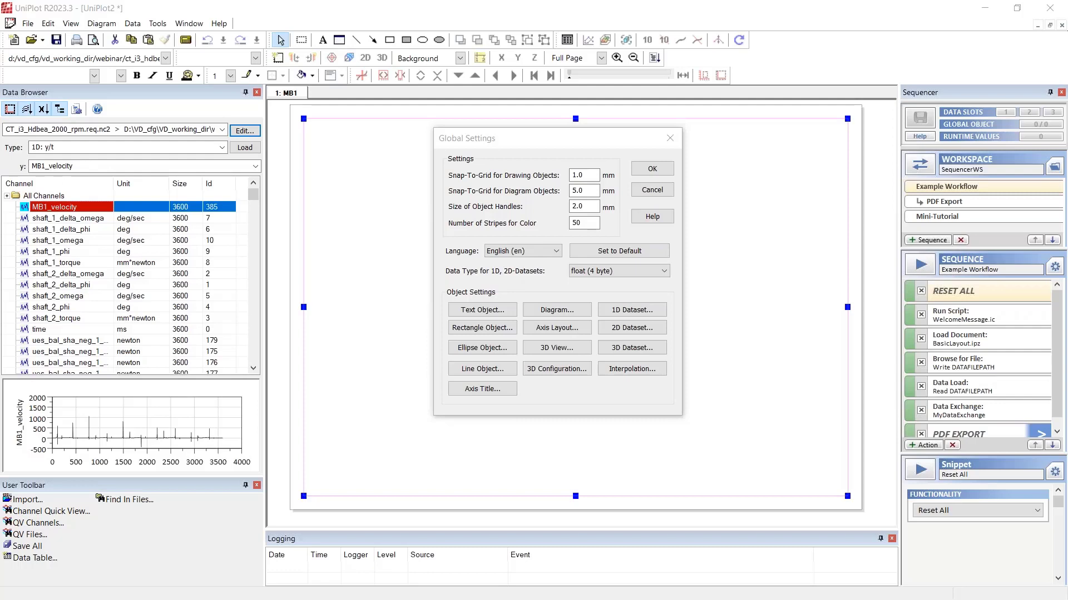
pyautogui.click(546, 314)
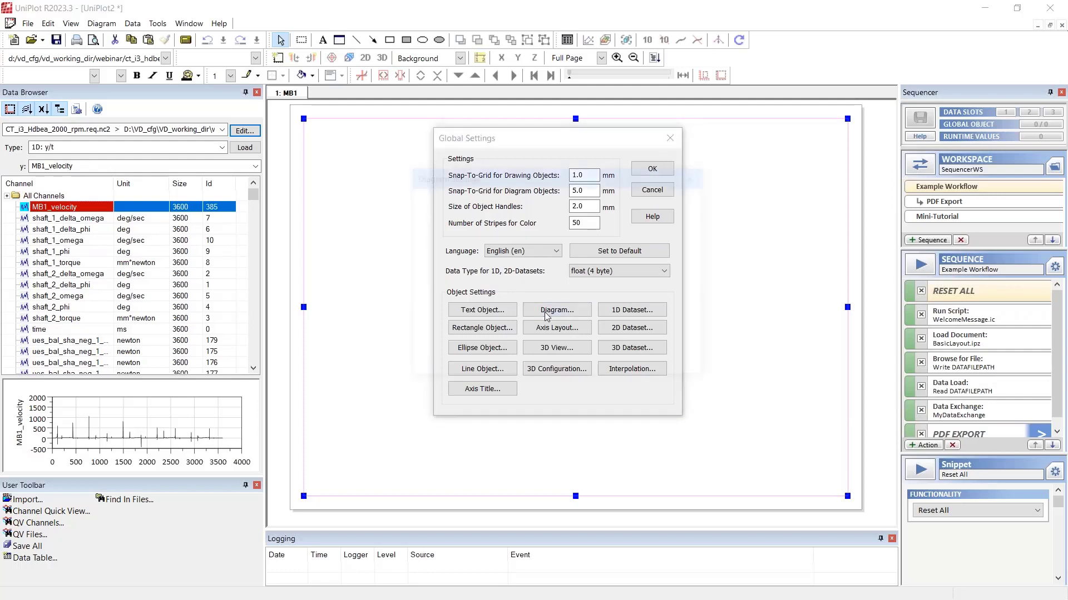
pyautogui.moveTo(539, 226); pyautogui.dragTo(531, 228)
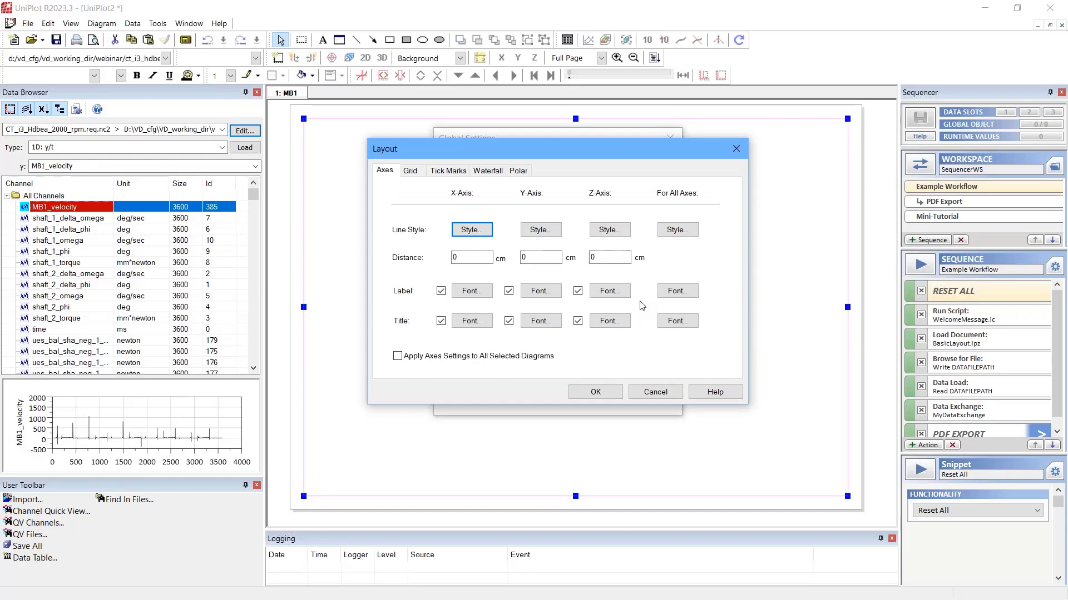
# Step: Apply Calibri Regular 16 to all axis labels and Calibri Regular 18 to all axis titles in the default axis layout
pyautogui.click(677, 290)
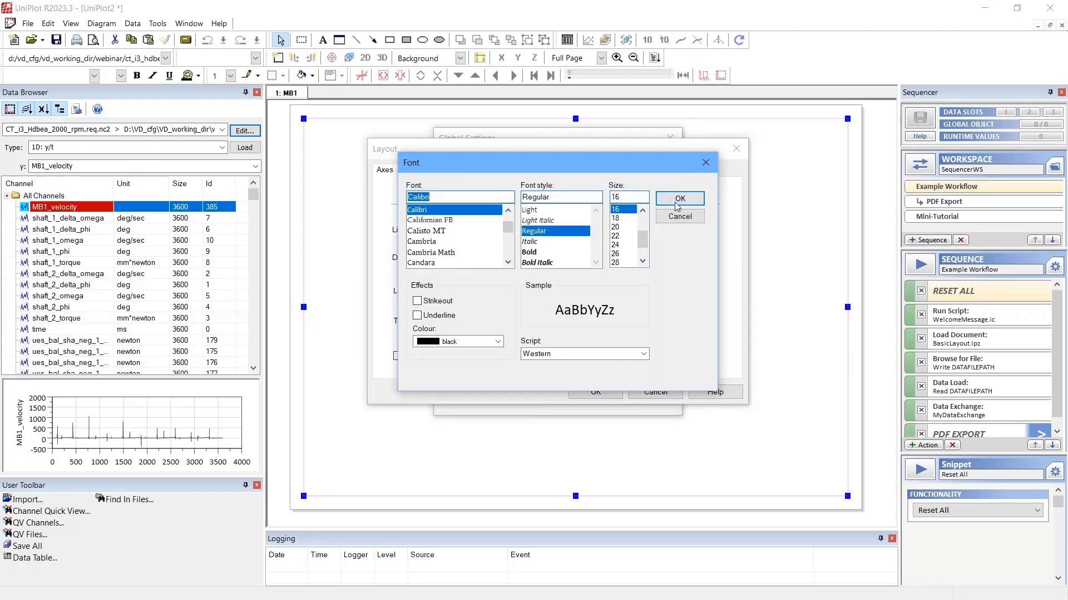
pyautogui.click(678, 202)
pyautogui.click(677, 321)
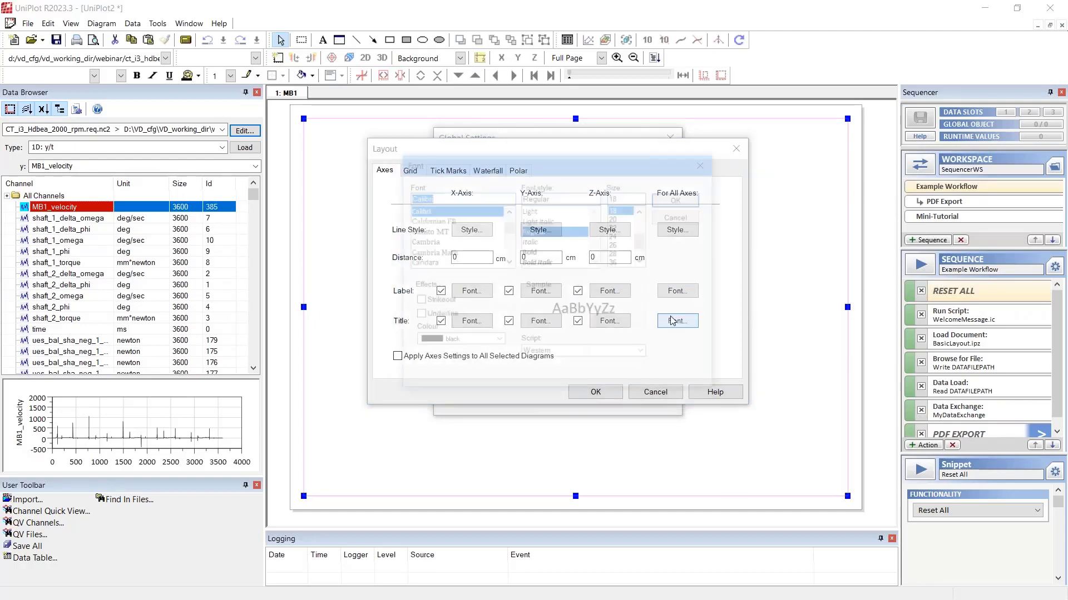
pyautogui.click(692, 207)
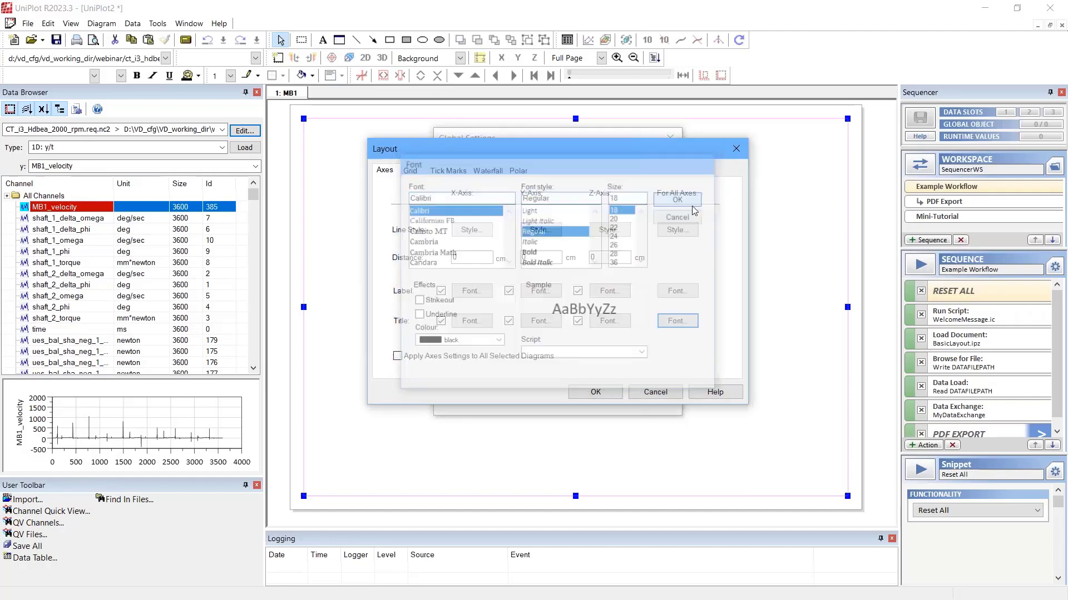
pyautogui.click(617, 388)
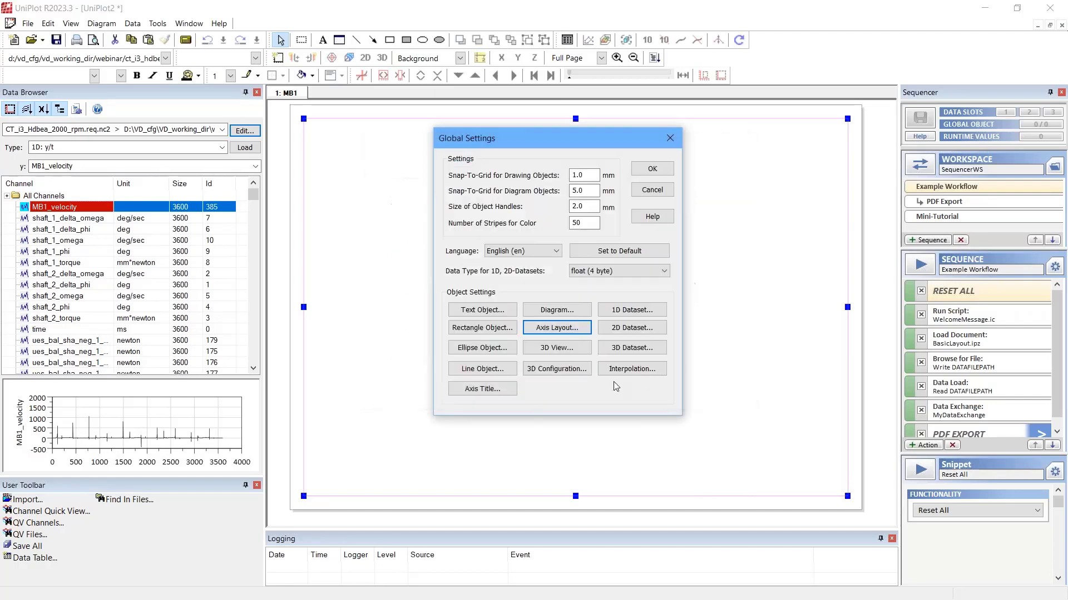
pyautogui.click(652, 169)
pyautogui.press('Return')
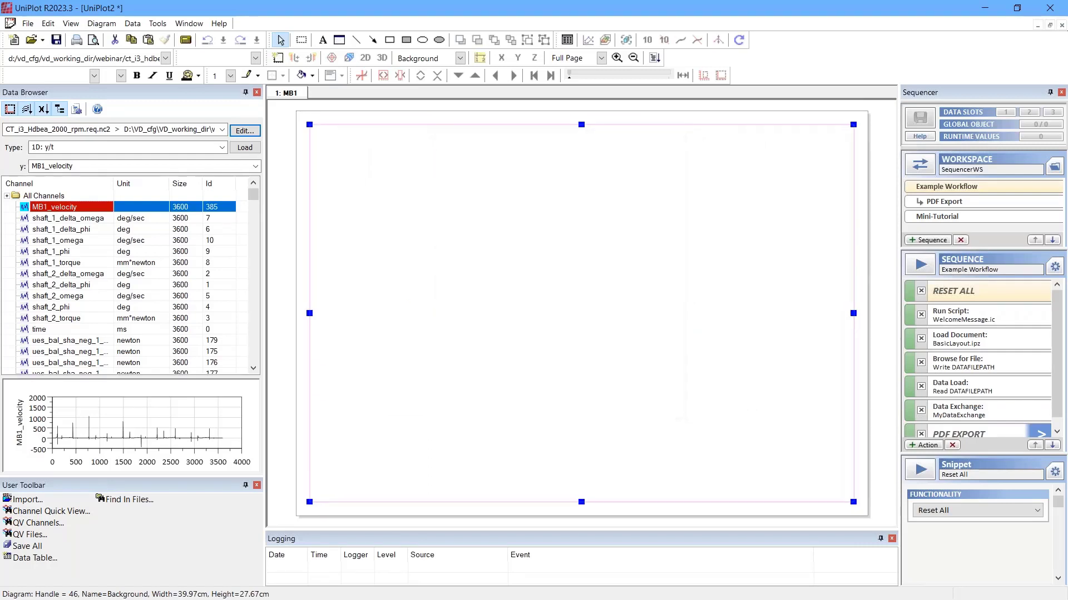
# Step: Load a 2D x/y diagram of ues_main_bearing_1_MOFT_MOFT over ues_crank_angle_results_Angle onto the page
pyautogui.click(223, 148)
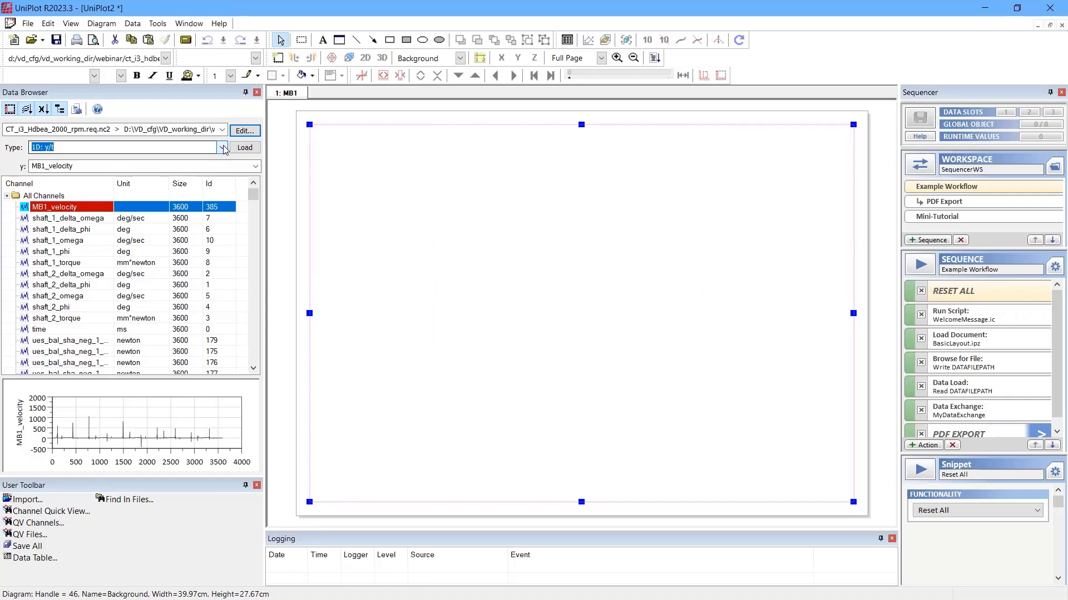
pyautogui.click(222, 167)
pyautogui.click(255, 167)
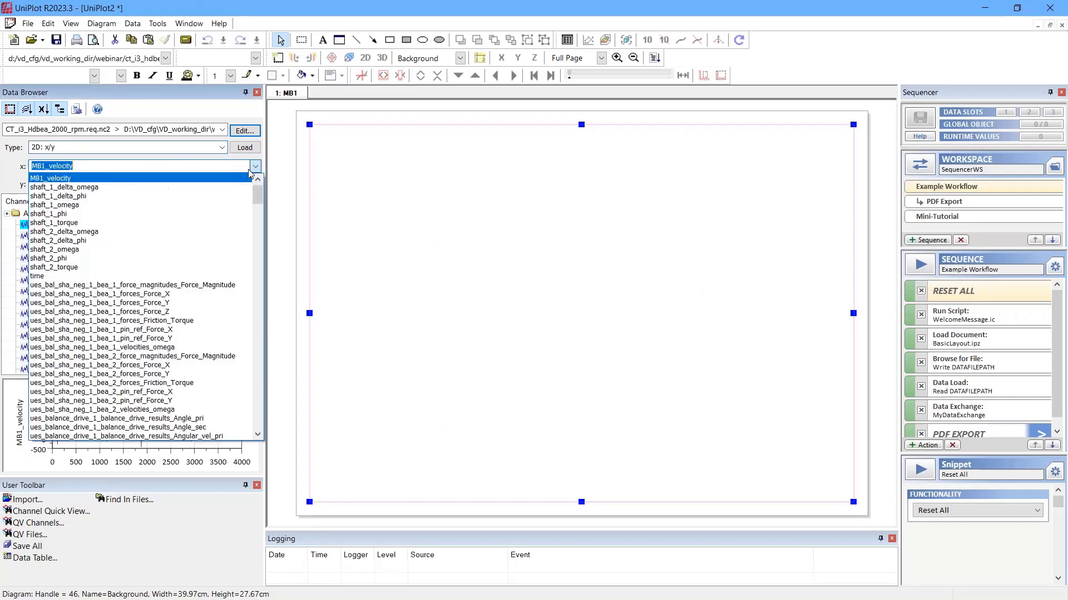
pyautogui.scroll(-3, 148, 214)
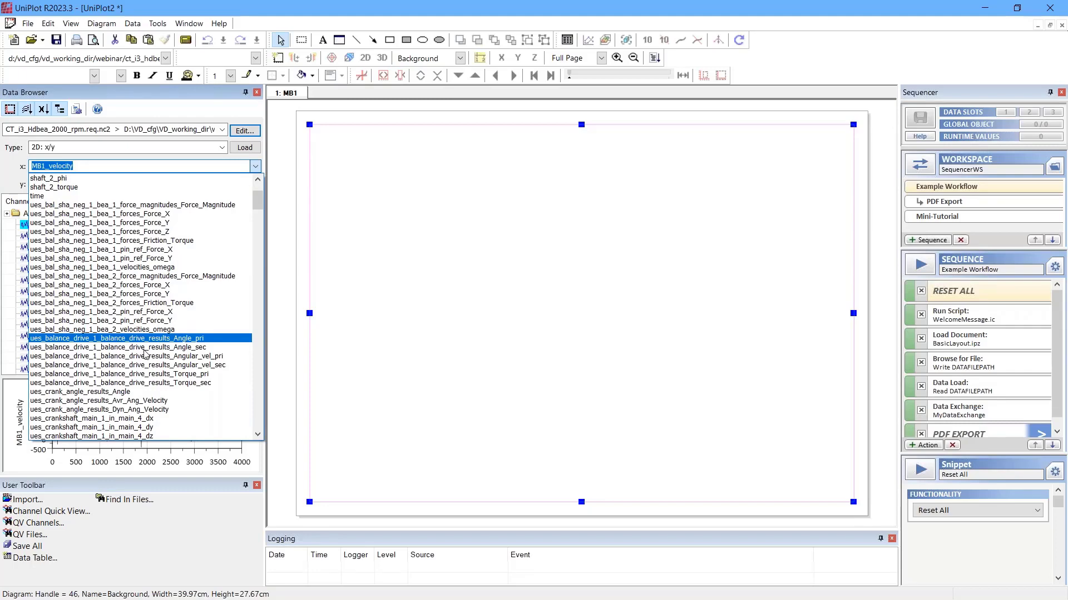
pyautogui.click(80, 391)
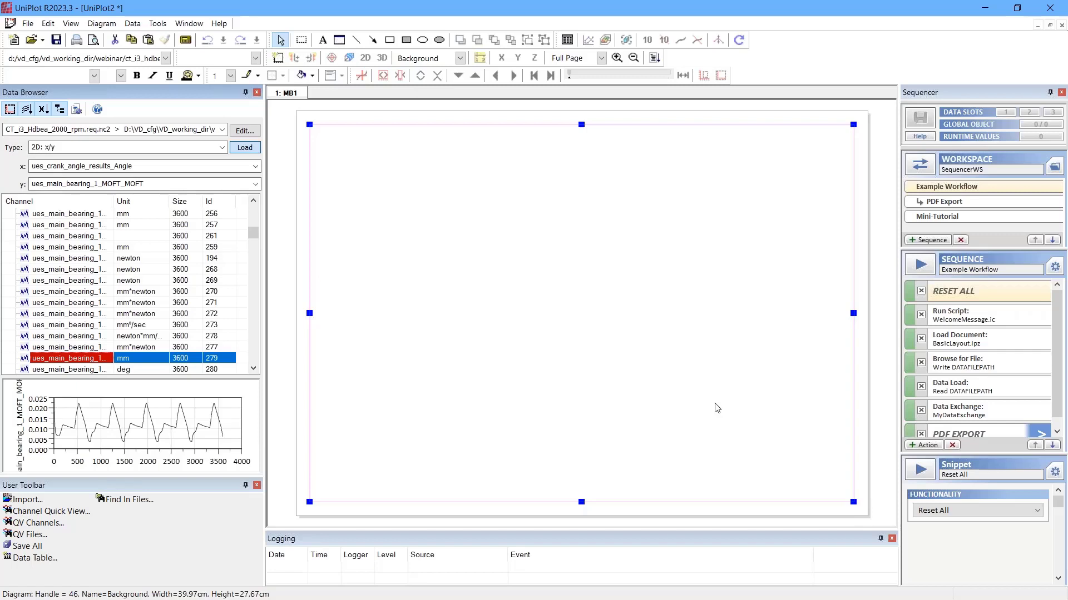
pyautogui.click(651, 345)
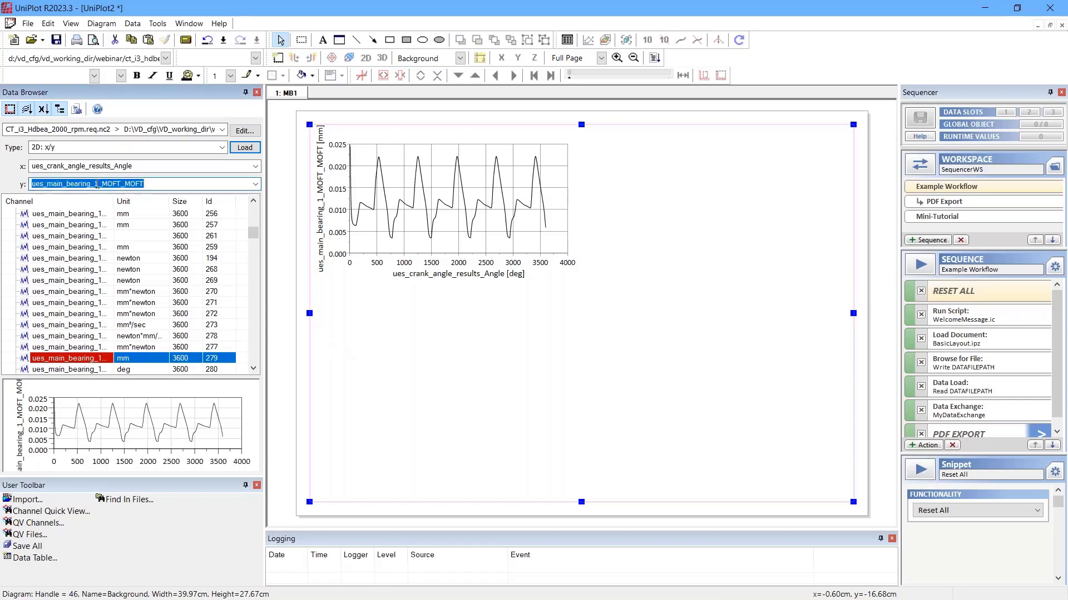
# Step: Set the y channel to ues_main_bearing_2_MOFT_MOFT and load it as a second diagram
pyautogui.moveTo(94, 185); pyautogui.dragTo(98, 185)
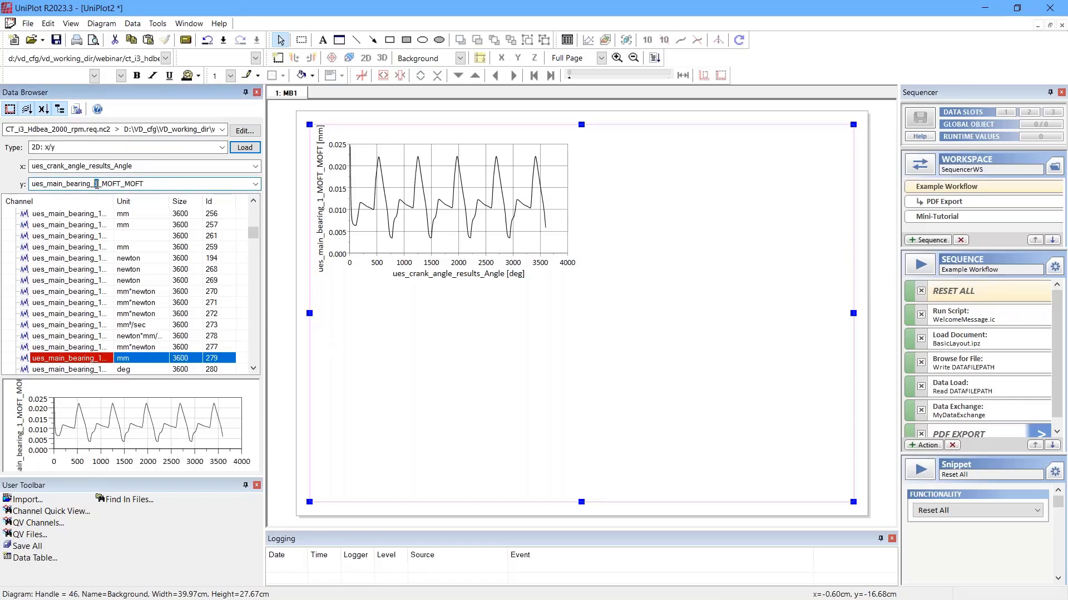
pyautogui.write('2')
pyautogui.press('Return')
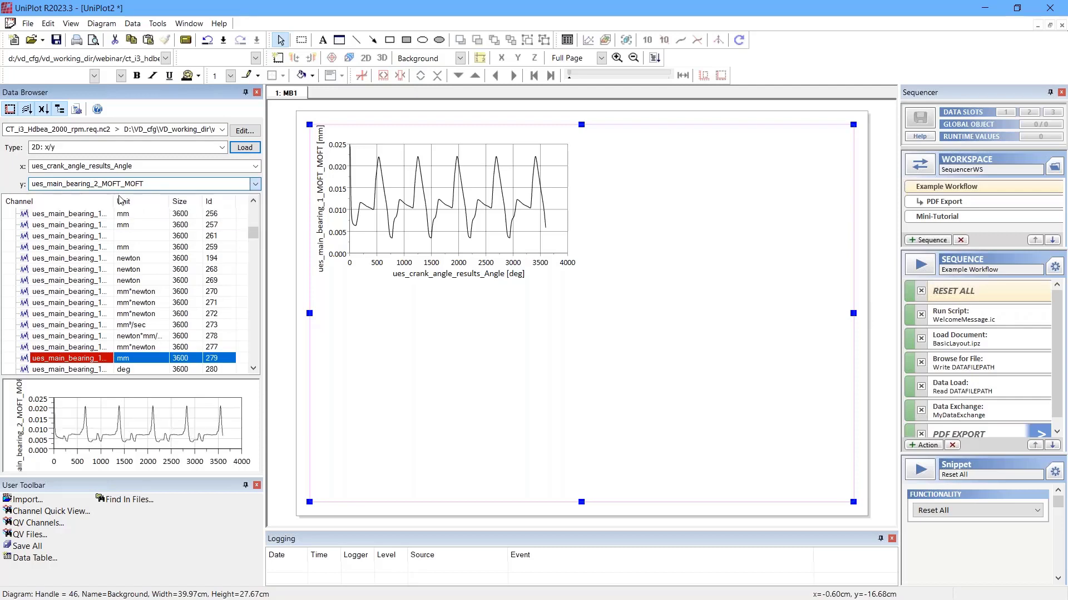
pyautogui.click(244, 148)
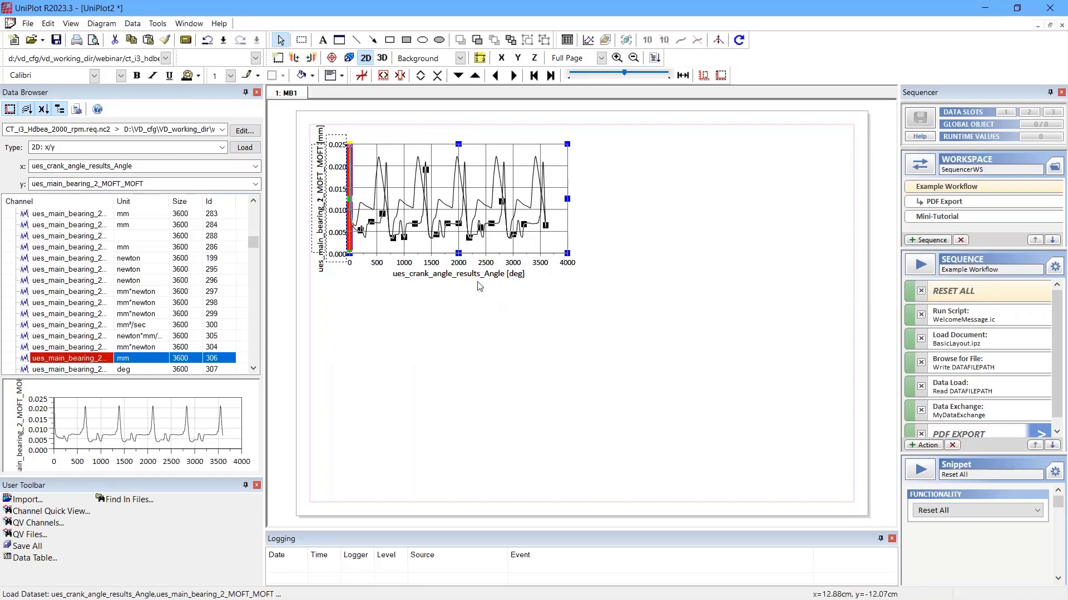
# Step: Move the main bearing 2 diagram straight down so it sits below the main bearing 1 diagram
pyautogui.press('Down')
pyautogui.press('Down')
pyautogui.press('Down')
pyautogui.press('Down')
pyautogui.press('Down')
pyautogui.press('Down')
pyautogui.press('Down')
pyautogui.press('Down')
pyautogui.press('Down')
pyautogui.press('Down')
pyautogui.press('Down')
pyautogui.press('Down')
pyautogui.press('Down')
pyautogui.press('Down')
pyautogui.press('Down')
pyautogui.press('Down')
pyautogui.press('Down')
pyautogui.press('Down')
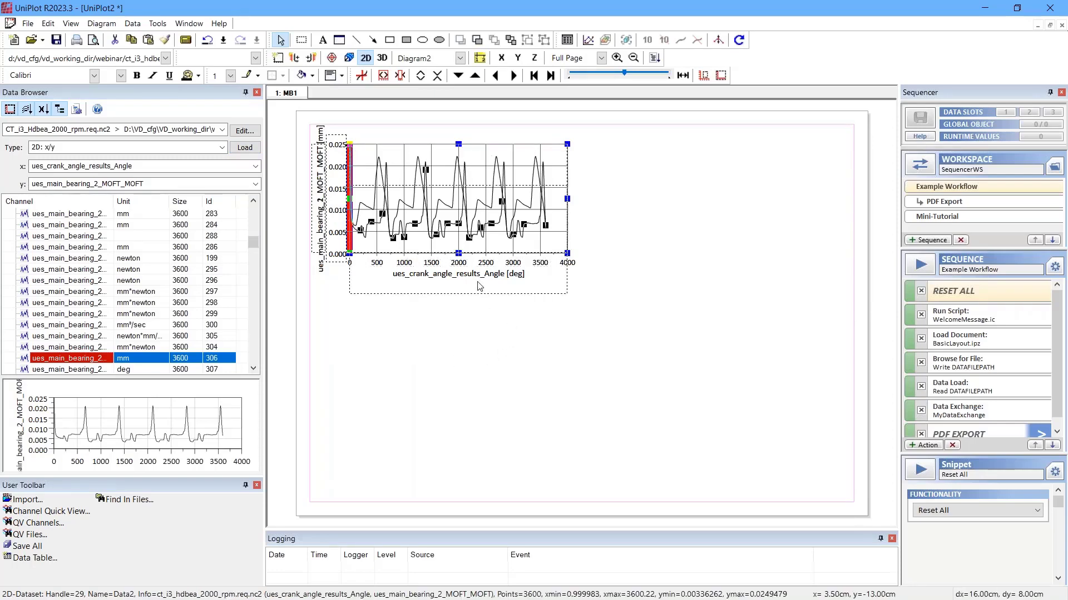
pyautogui.press('Down')
pyautogui.press('Down')
pyautogui.press('Down')
pyautogui.press('Down')
pyautogui.press('Down')
pyautogui.press('Down')
pyautogui.press('Down')
pyautogui.press('Down')
pyautogui.press('Down')
pyautogui.press('Down')
pyautogui.press('Down')
pyautogui.press('Down')
pyautogui.press('Down')
pyautogui.press('Down')
pyautogui.press('Down')
pyautogui.press('Down')
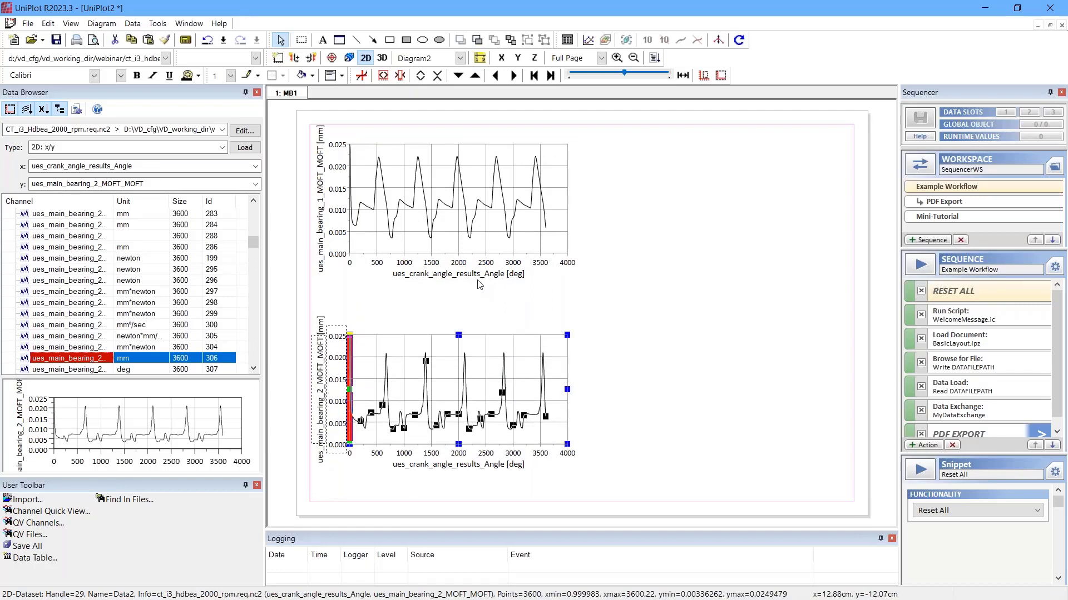
# Step: Load ues_main_bearing_3_MOFT_MOFT as an additional curve into the main bearing 2 diagram
pyautogui.click(326, 357)
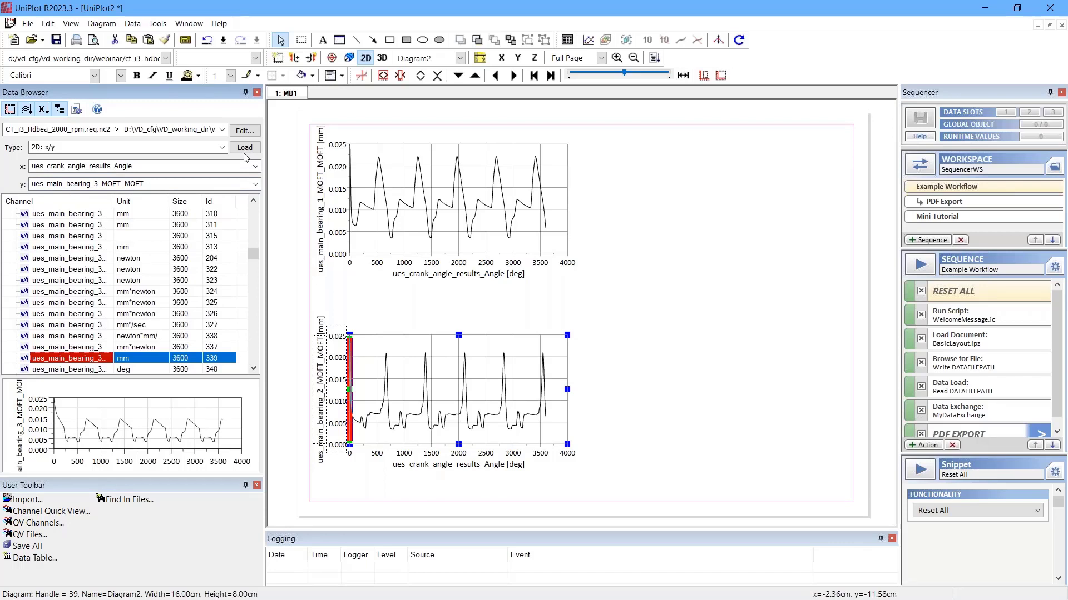
pyautogui.click(245, 148)
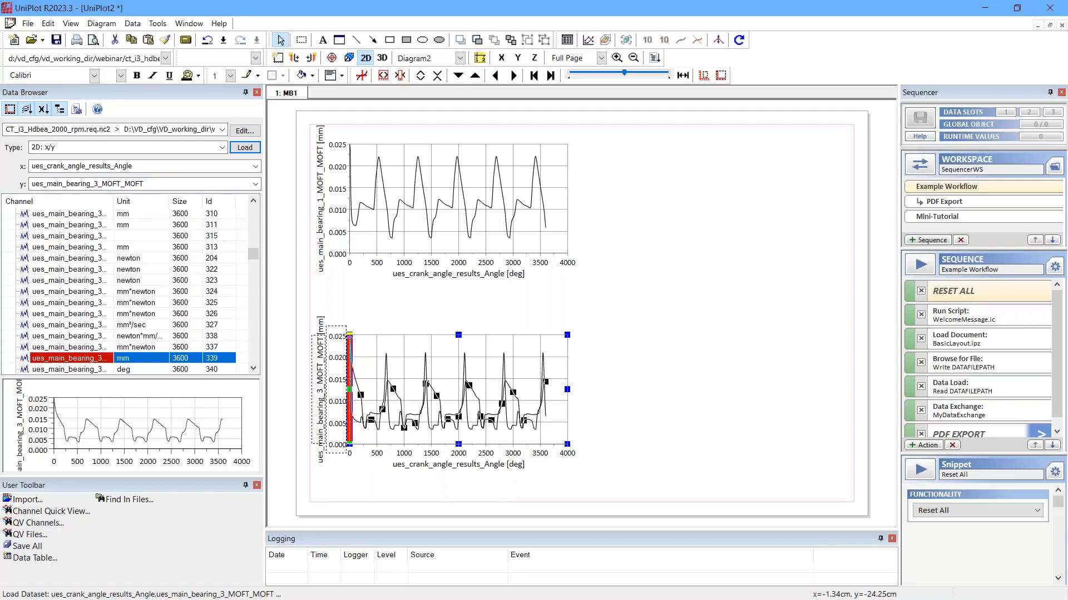
# Step: Through the page's dataset list, colour the main bearing 1 MOFT curve red and remove the main bearing 3 curve from the lower diagram
pyautogui.rightClick(480, 357)
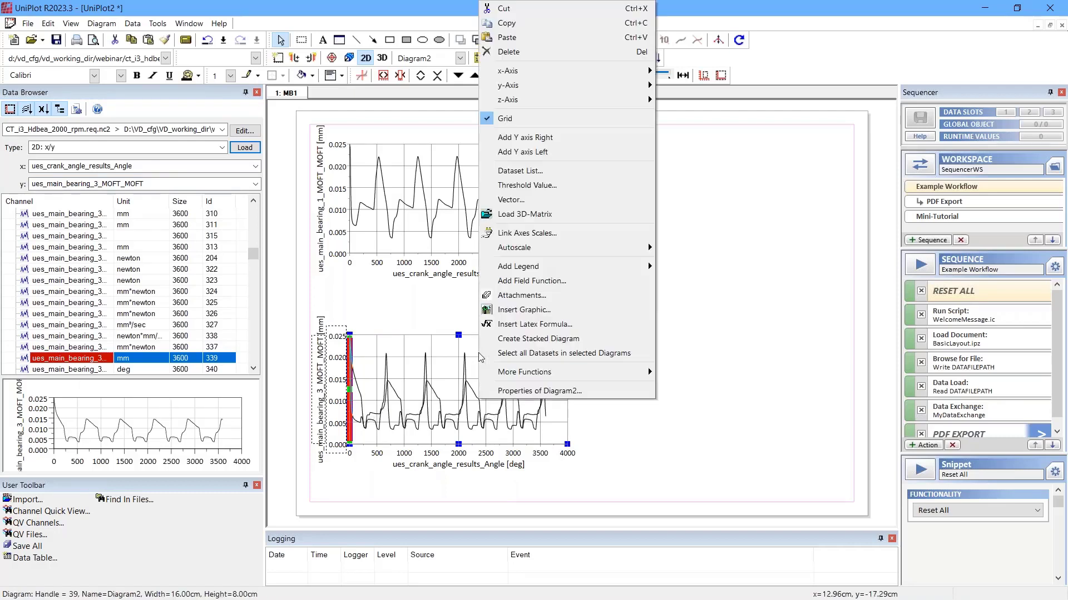
pyautogui.click(569, 172)
pyautogui.moveTo(532, 179); pyautogui.dragTo(718, 118)
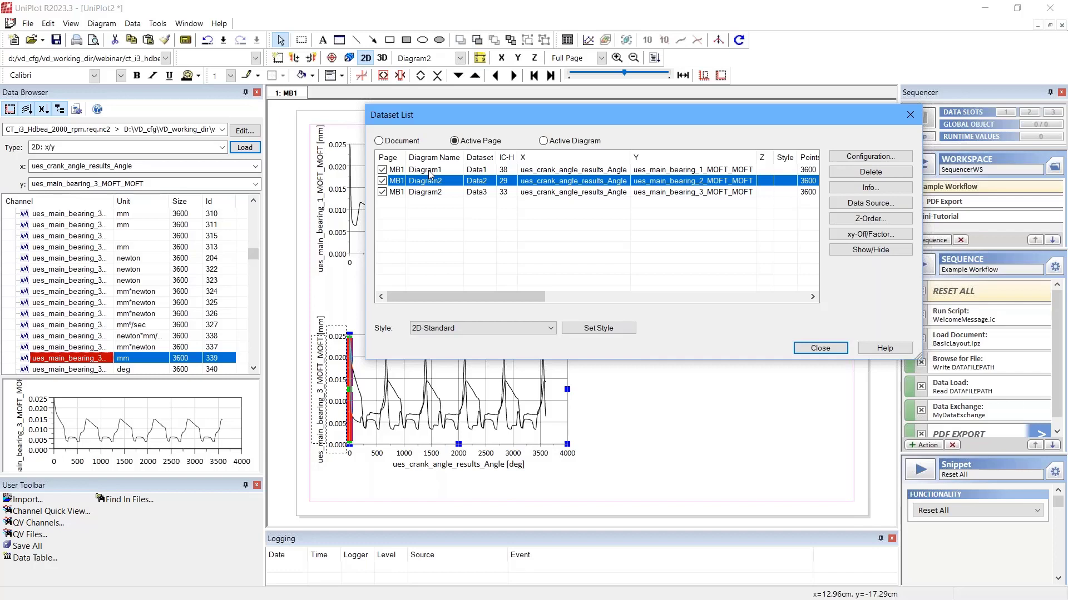
pyautogui.click(429, 171)
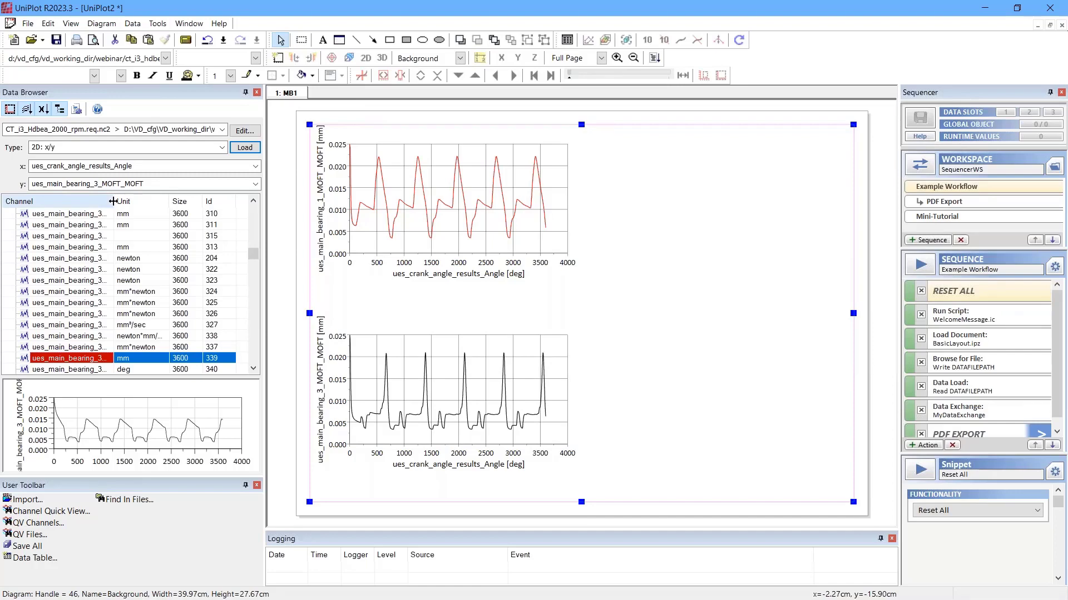
# Step: Widen the channel name column and add ues_gas_force_1_results_pressure to the main bearing 1 MOFT diagram on its own y-axis
pyautogui.moveTo(112, 202); pyautogui.dragTo(191, 201)
pyautogui.scroll(3, 143, 294)
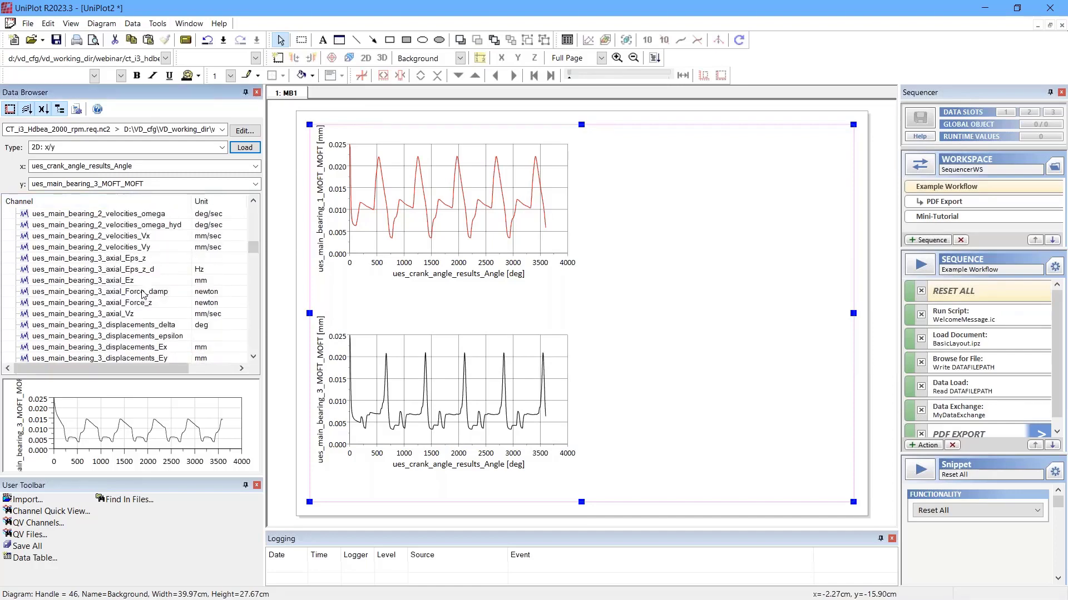
pyautogui.scroll(15, 143, 294)
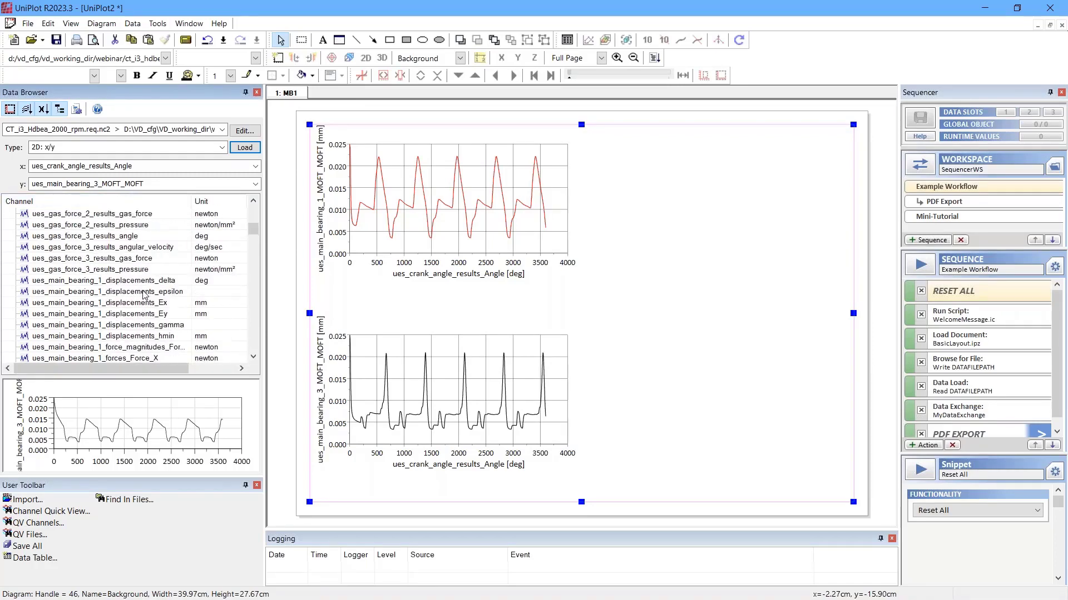
pyautogui.scroll(3, 143, 295)
pyautogui.click(134, 283)
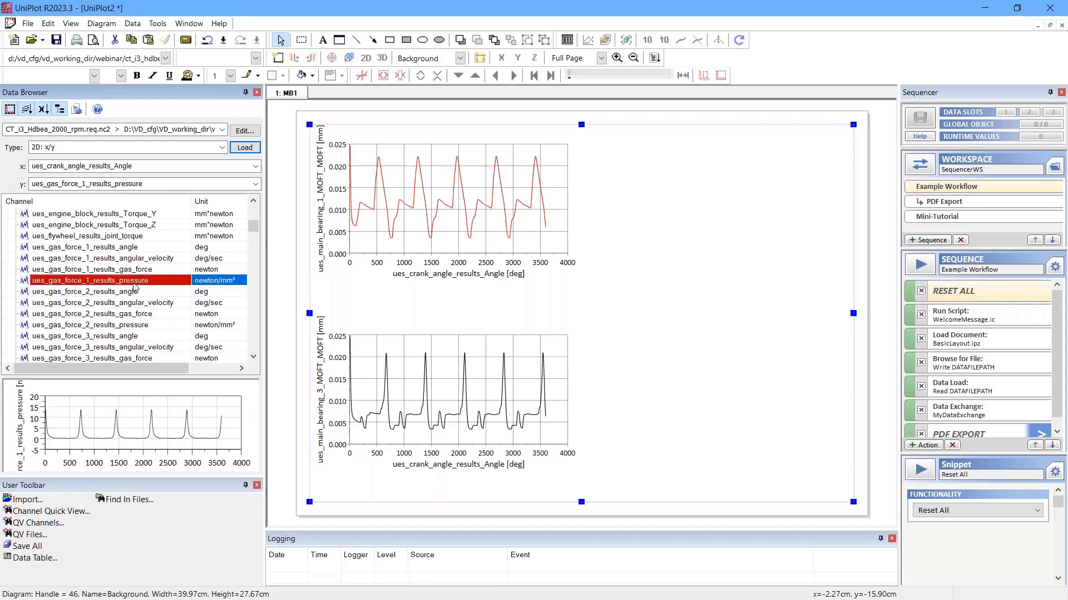
pyautogui.moveTo(134, 286); pyautogui.dragTo(526, 195)
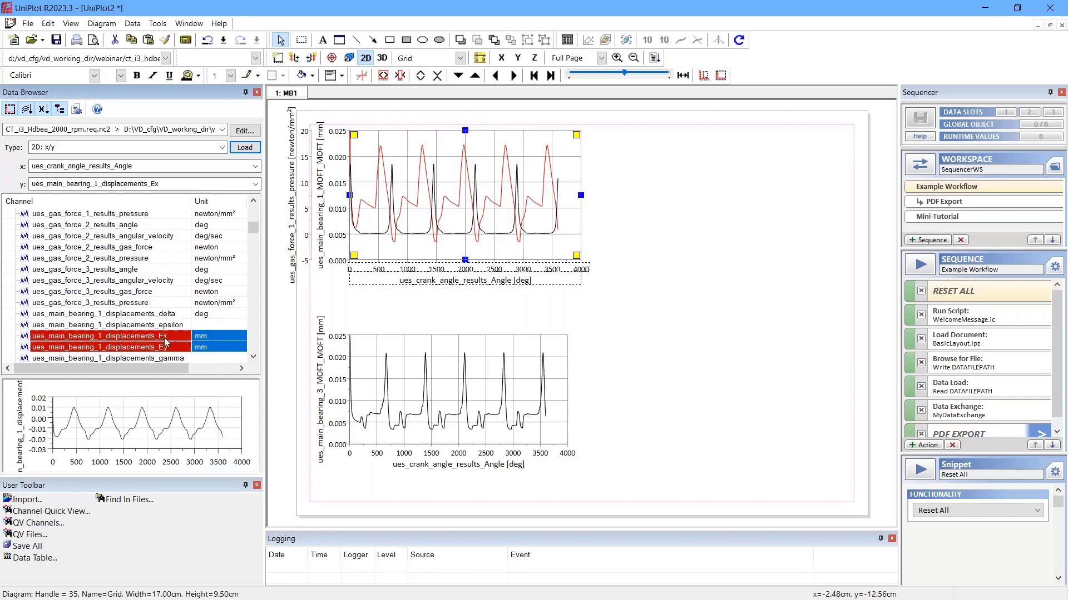
# Step: Plot ues_main_bearing_1_displacements_Ex and Ey in a new diagram beside the MOFT diagram, colouring Ex aqua and Ey purple
pyautogui.moveTo(165, 338); pyautogui.dragTo(652, 255)
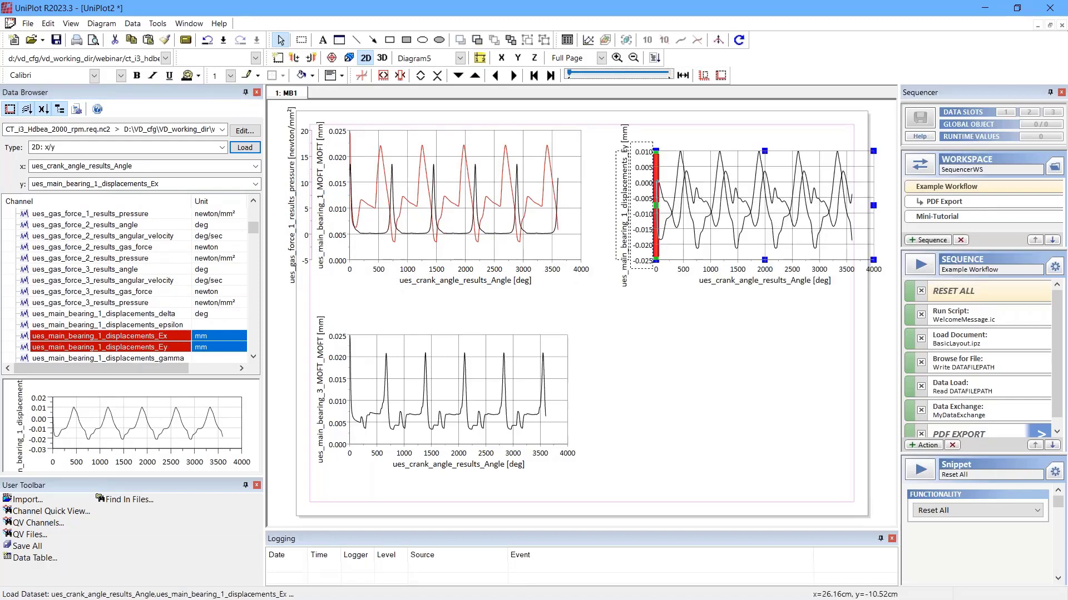
pyautogui.moveTo(703, 259); pyautogui.dragTo(682, 259)
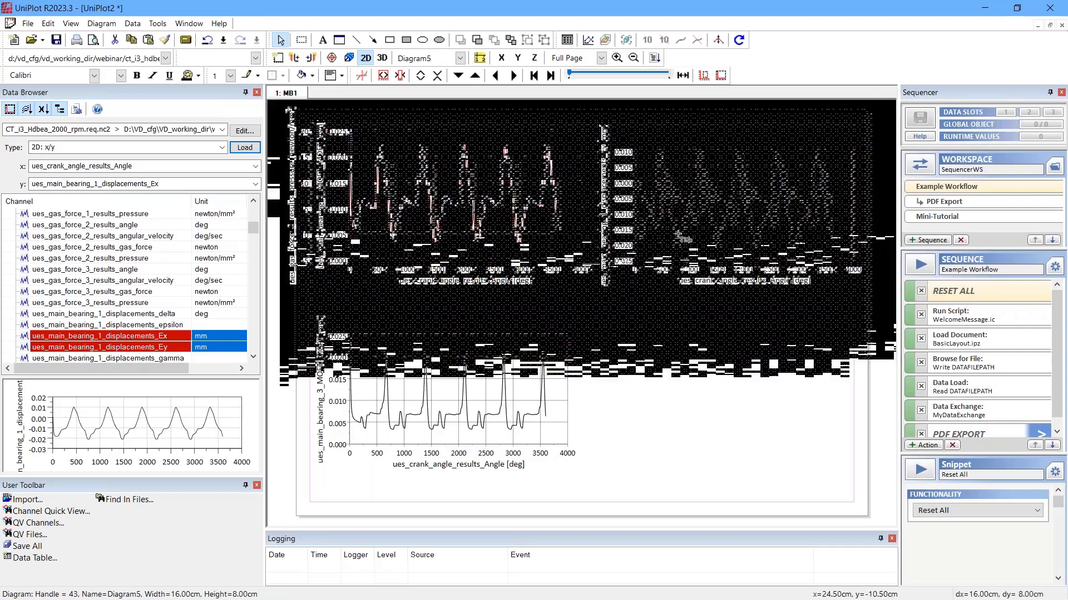
pyautogui.click(674, 239)
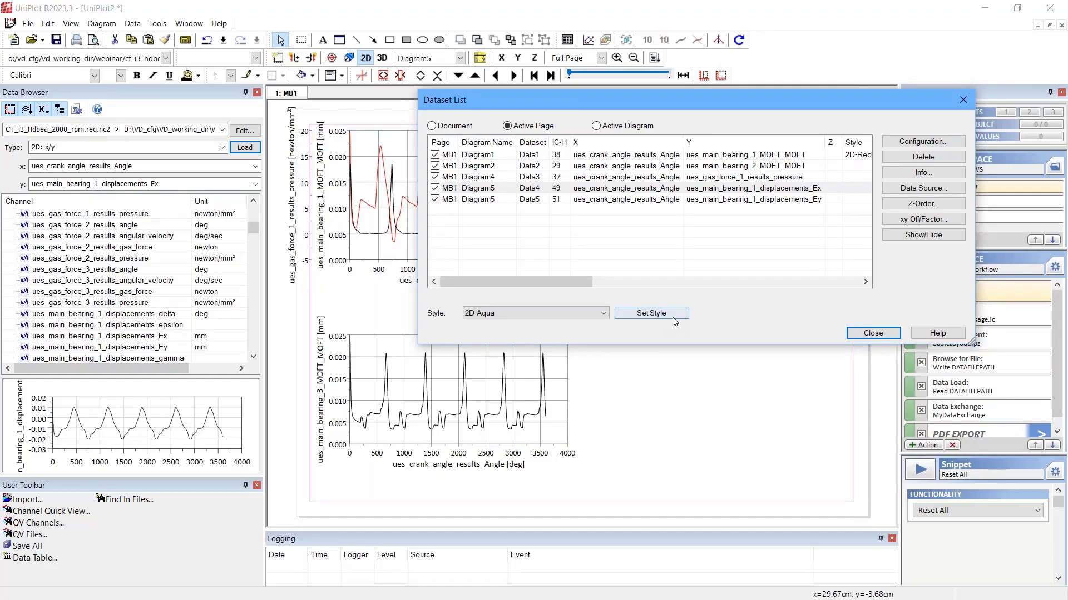
pyautogui.click(672, 317)
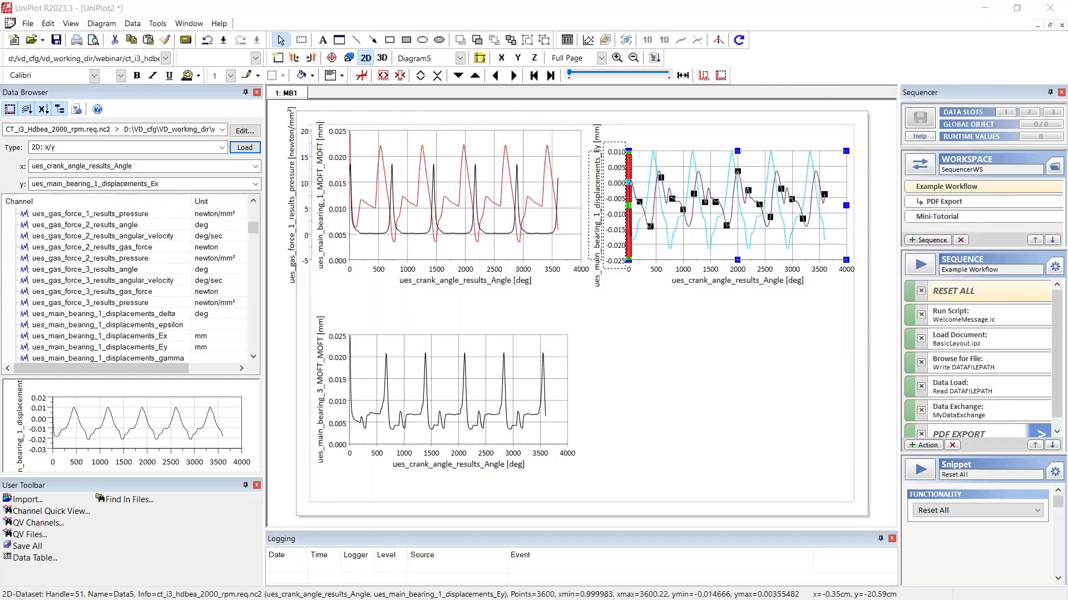
# Step: Review the filter functions and new dataset operations offered for the gas pressure curve
pyautogui.click(535, 234)
pyautogui.rightClick(535, 233)
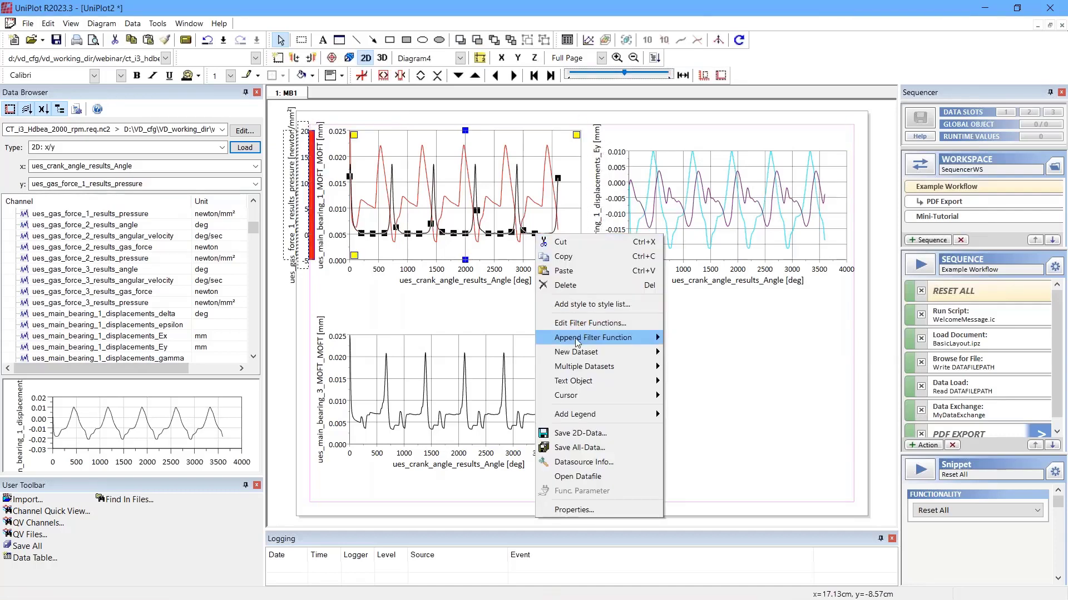
pyautogui.moveTo(578, 343)
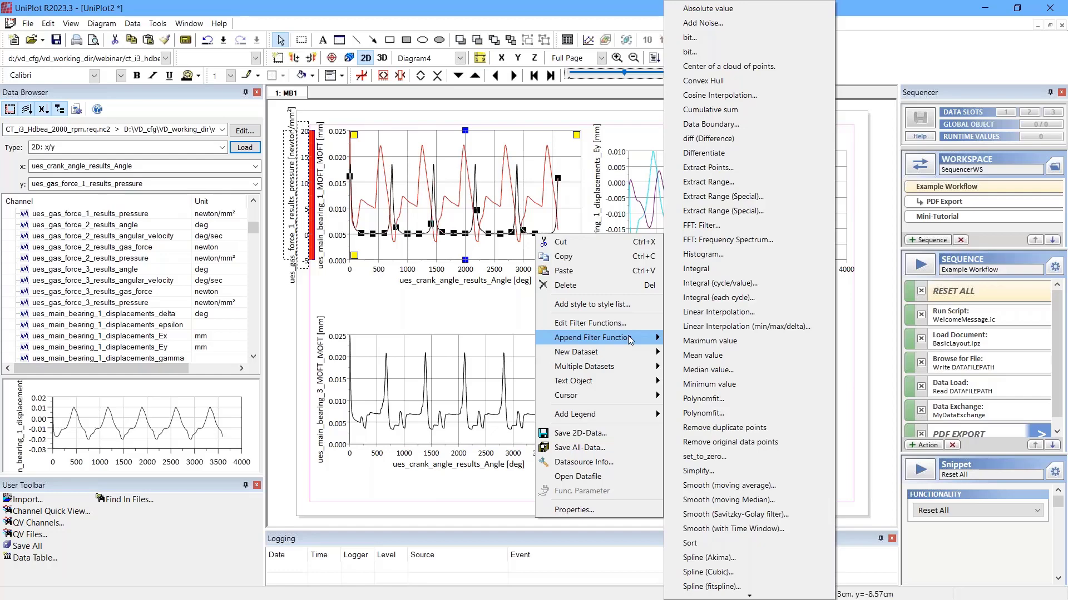
pyautogui.moveTo(629, 352)
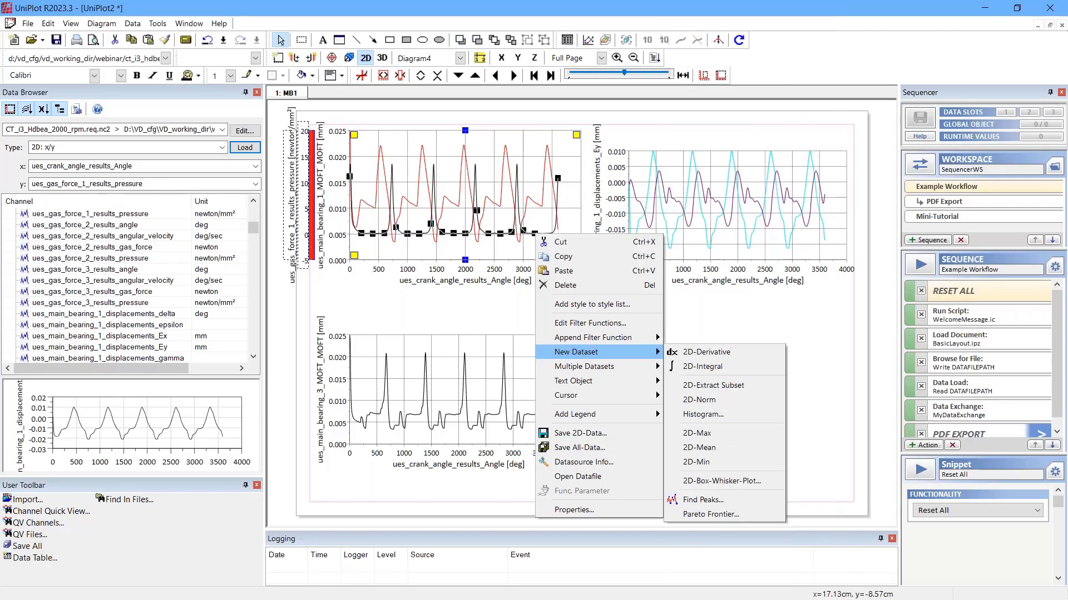
pyautogui.hotkey('alt', 'Tab')
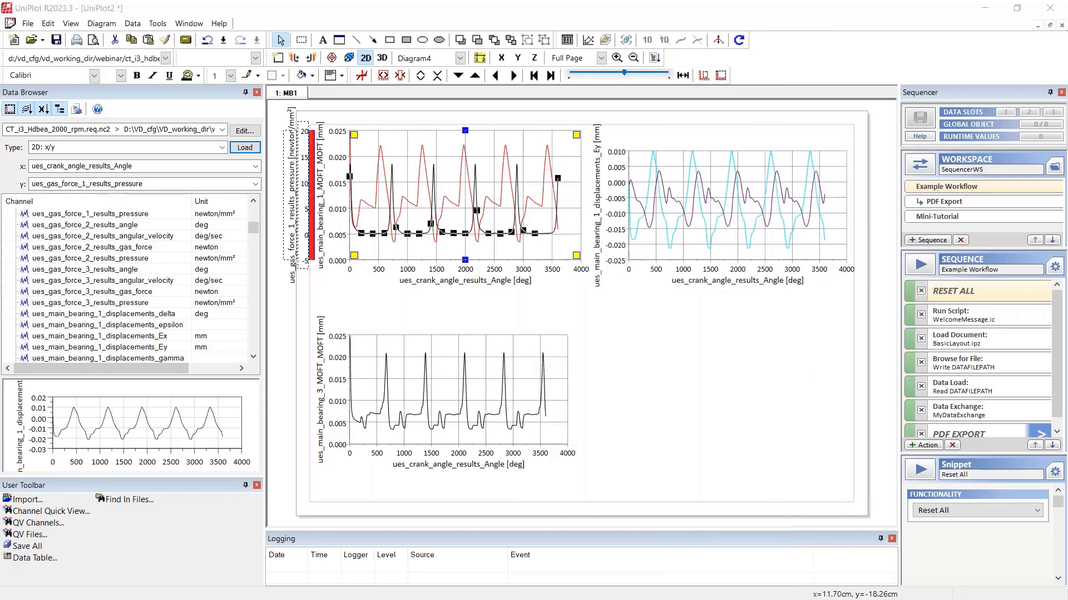
pyautogui.click(617, 369)
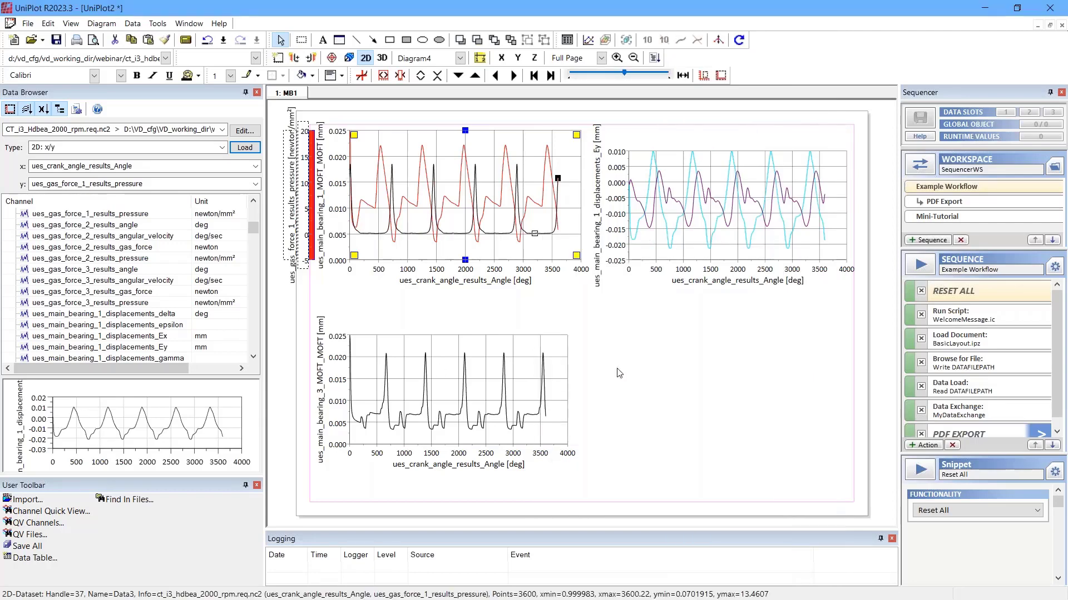
pyautogui.click(619, 373)
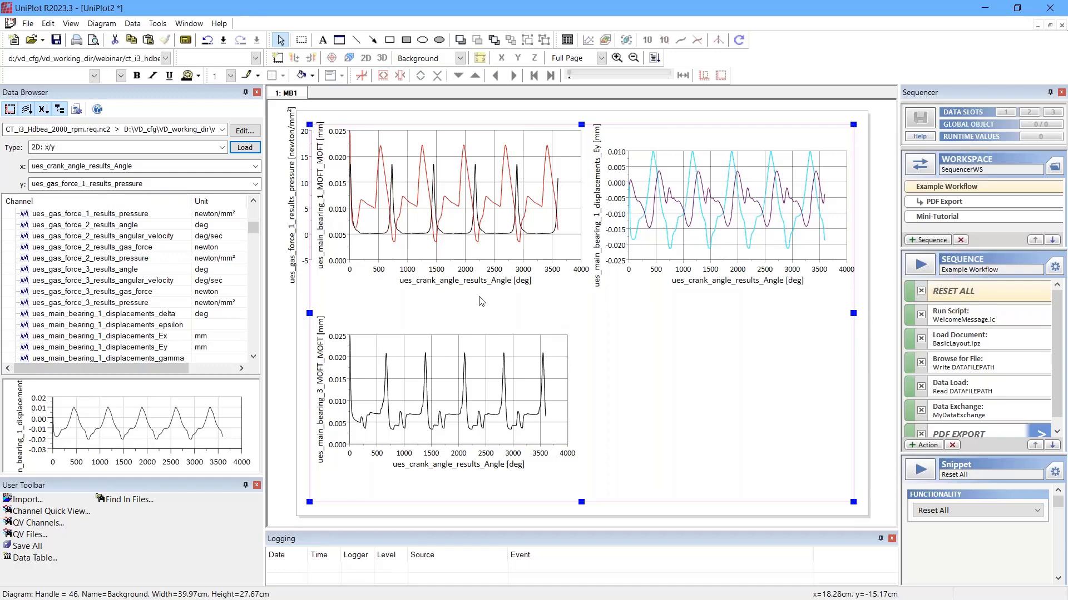
# Step: Add an Empty Page (Landscape A4) and set the data load type to 2D: x/y Cycle
pyautogui.hotkey('ctrl', 'shift', 'n')
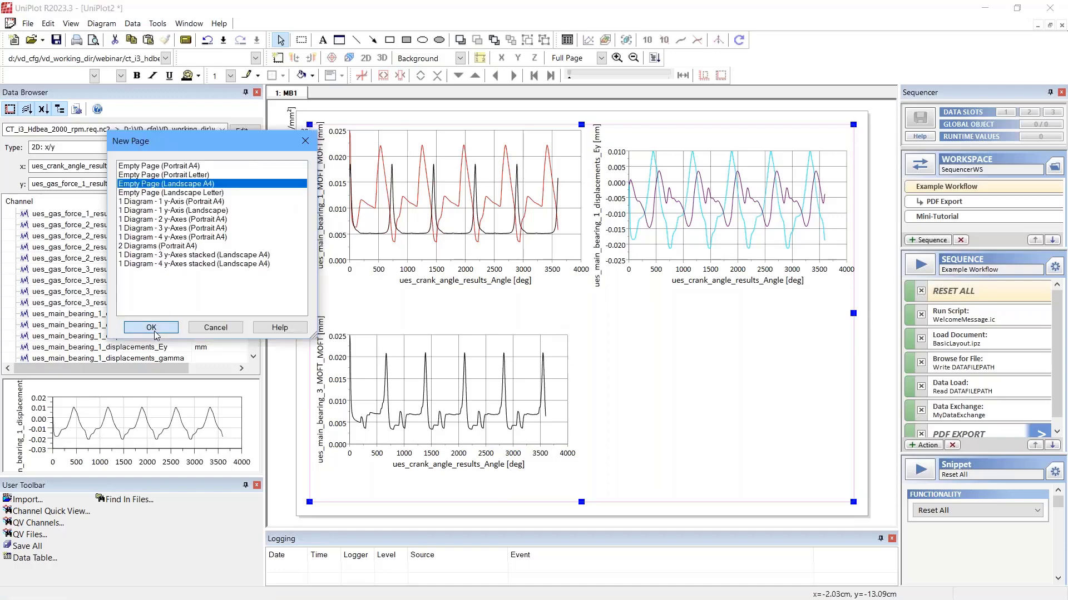
pyautogui.click(152, 329)
pyautogui.rightClick(498, 311)
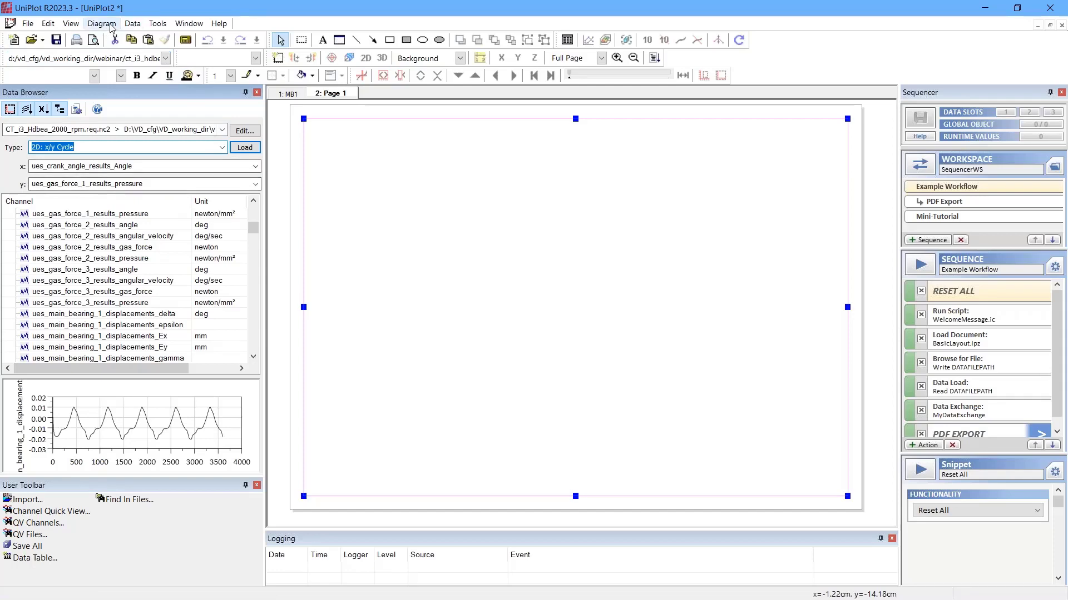
# Step: Set the default diagram size to 7 cm wide and 7 cm high in the global settings
pyautogui.click(158, 23)
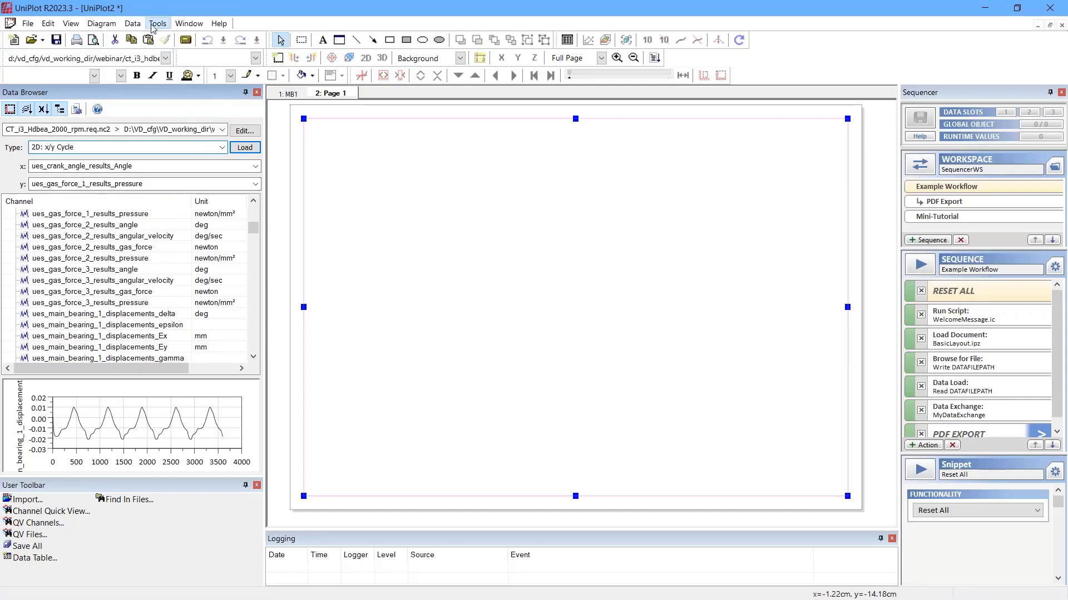
pyautogui.click(177, 39)
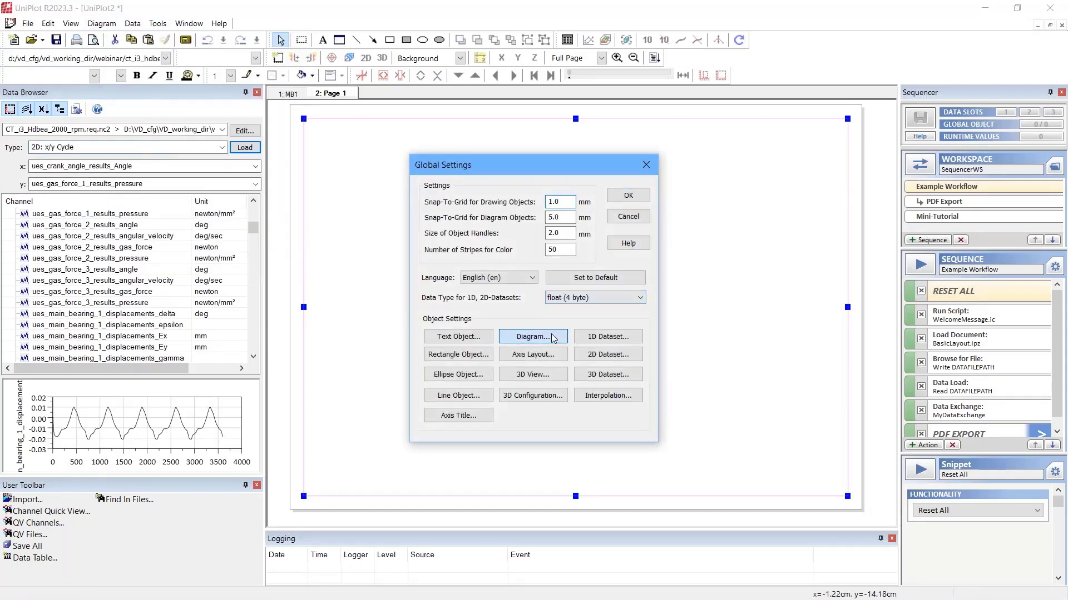
pyautogui.click(533, 336)
pyautogui.moveTo(514, 254); pyautogui.dragTo(506, 255)
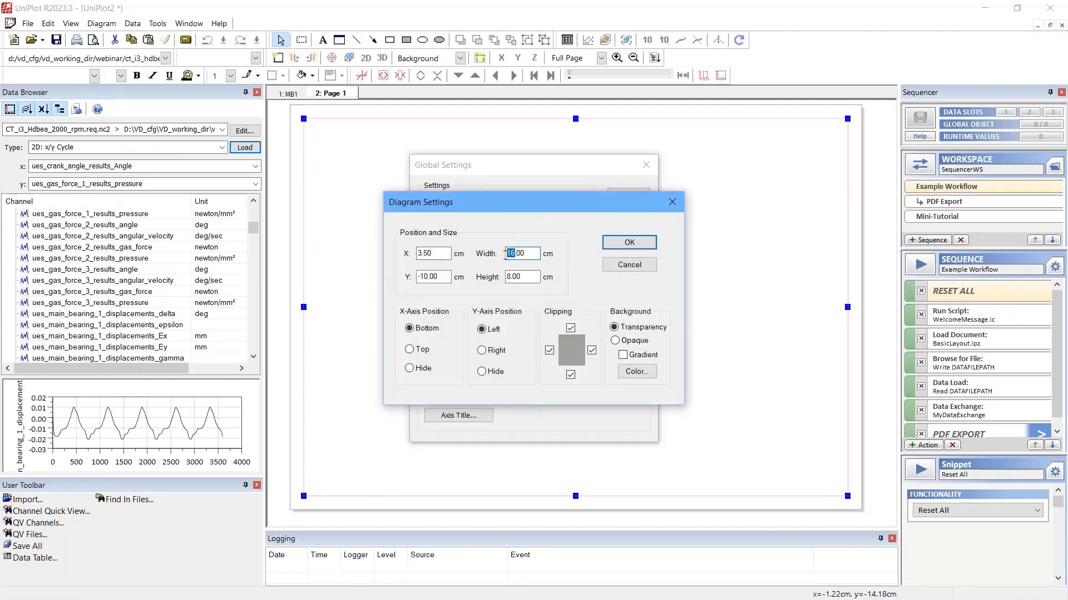
pyautogui.write('7')
pyautogui.press('Return')
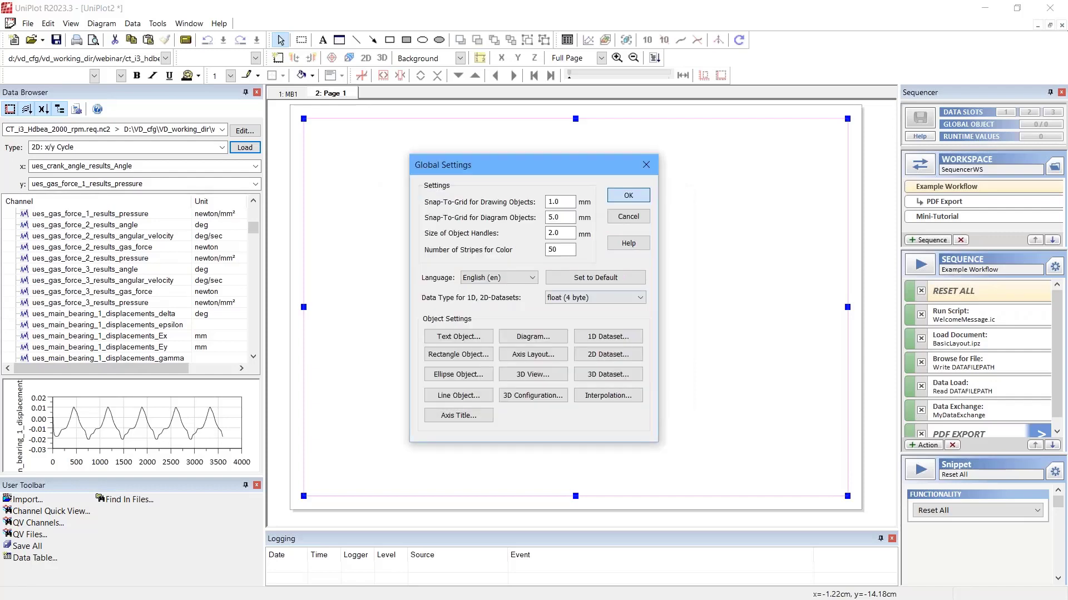
pyautogui.click(629, 196)
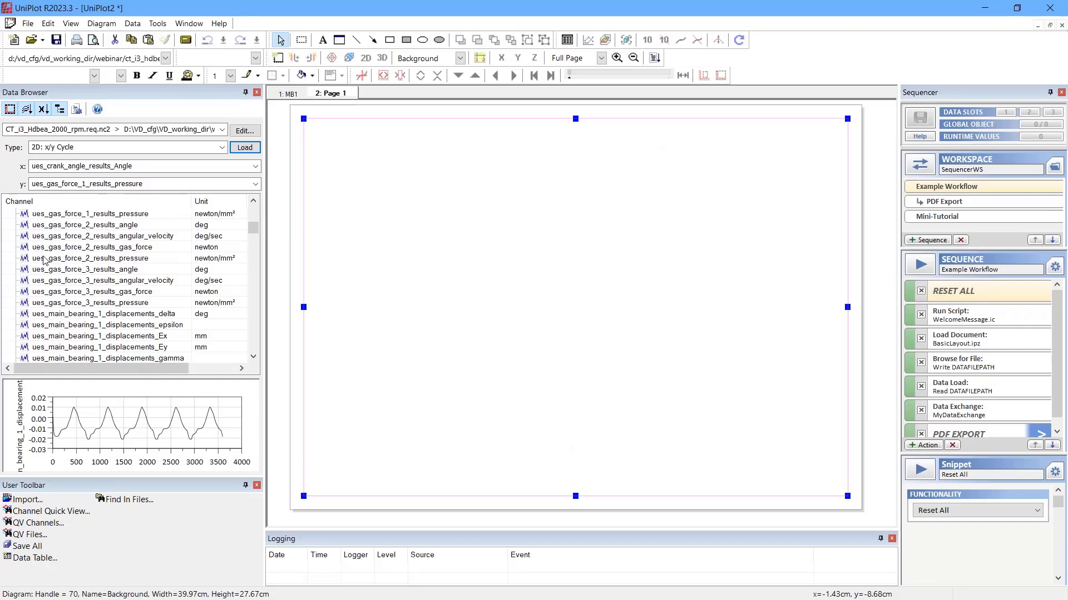
# Step: Load cycles 3-4 of ues_main_bearing_1_MOFT_MOFT as a diagram, with cycle start 0.0 and cycle length 720
pyautogui.click(255, 184)
pyautogui.click(172, 411)
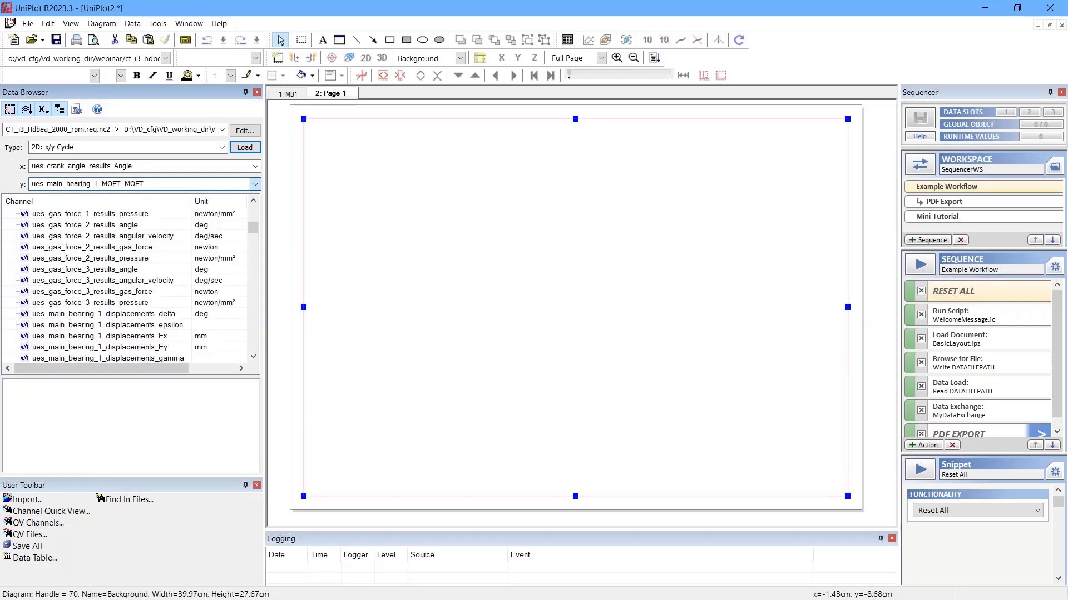
pyautogui.click(245, 148)
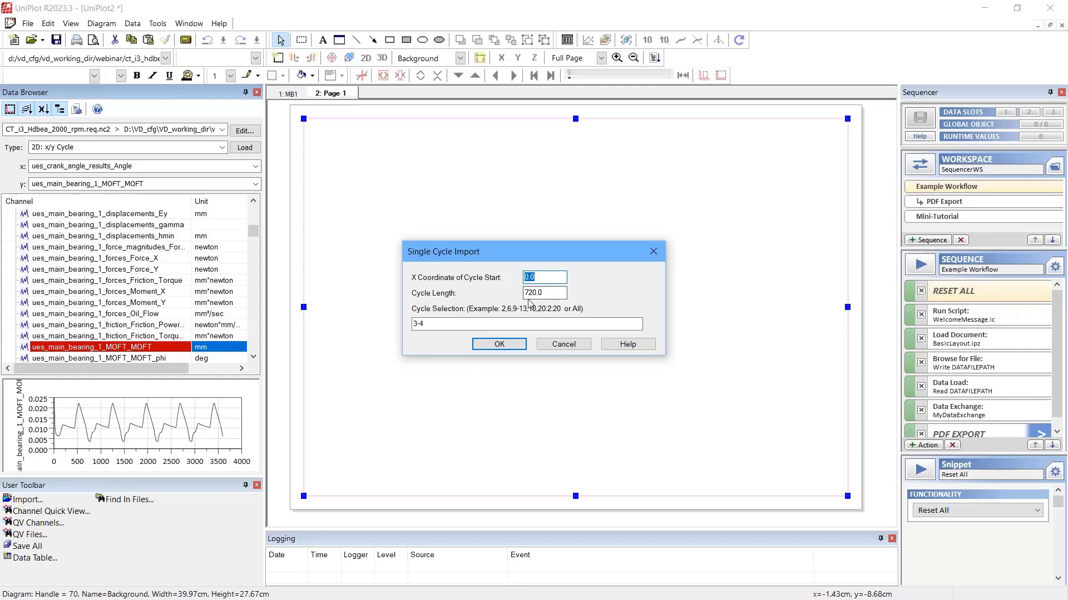
pyautogui.click(508, 346)
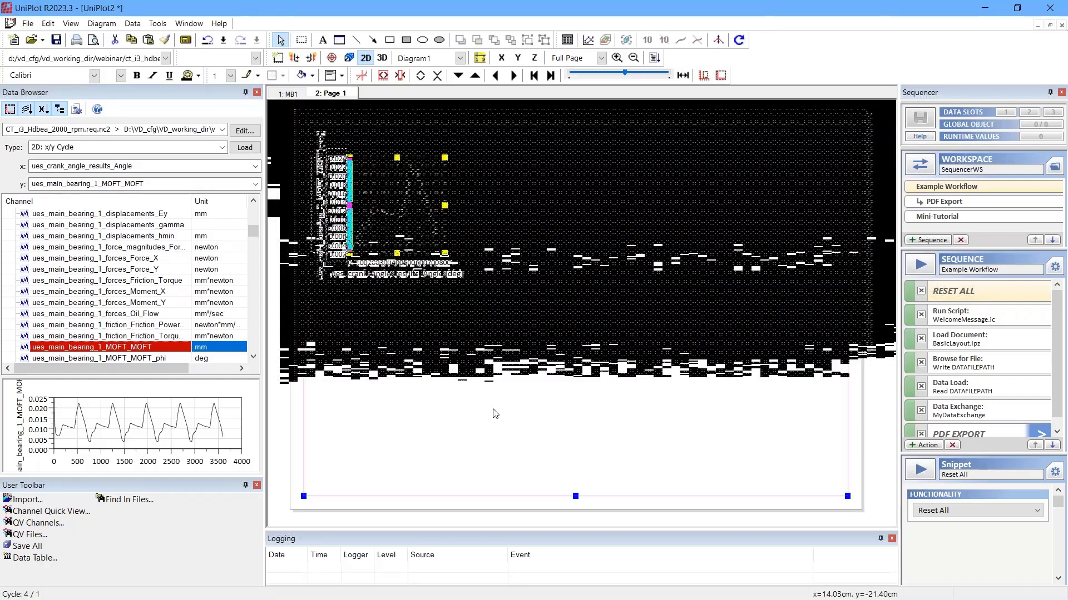
# Step: Check the page's diagram settings and display the main bearing 1 MOFT diagram as a polar plot
pyautogui.click(449, 329)
pyautogui.doubleClick(454, 322)
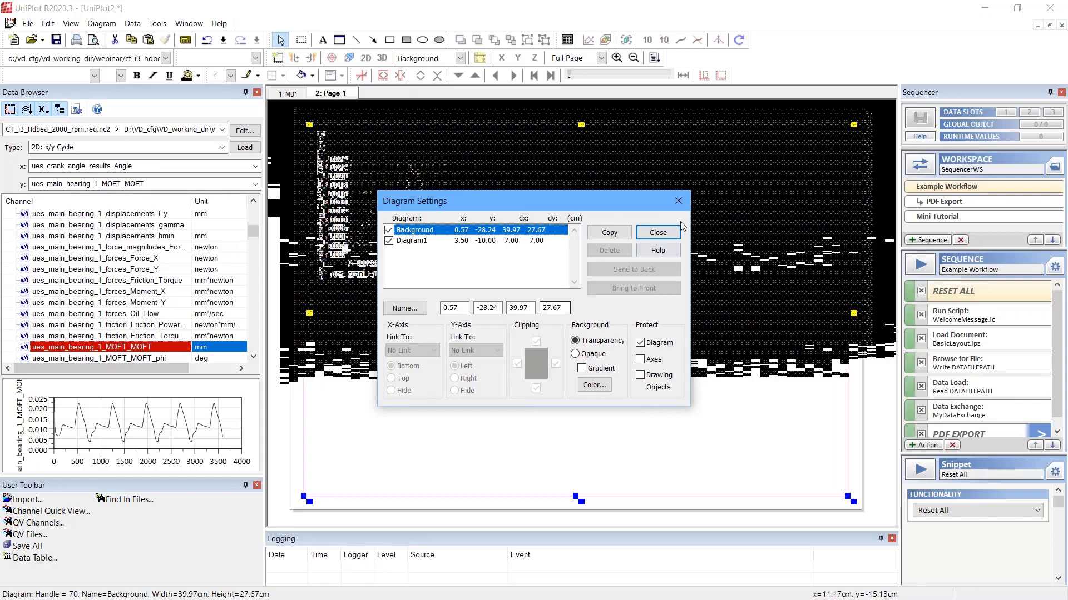
pyautogui.doubleClick(401, 241)
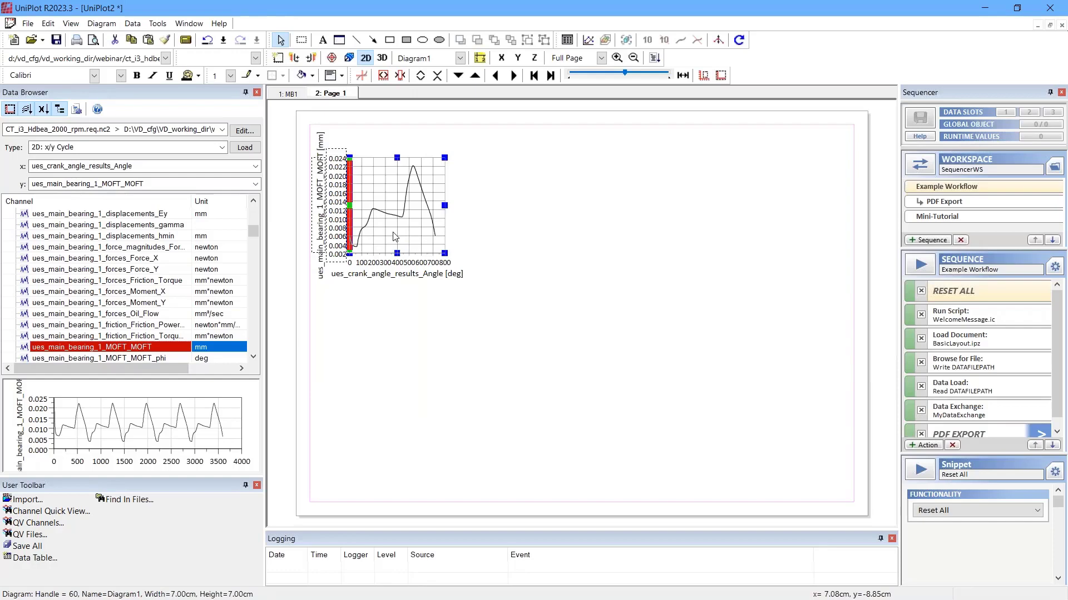
pyautogui.click(101, 23)
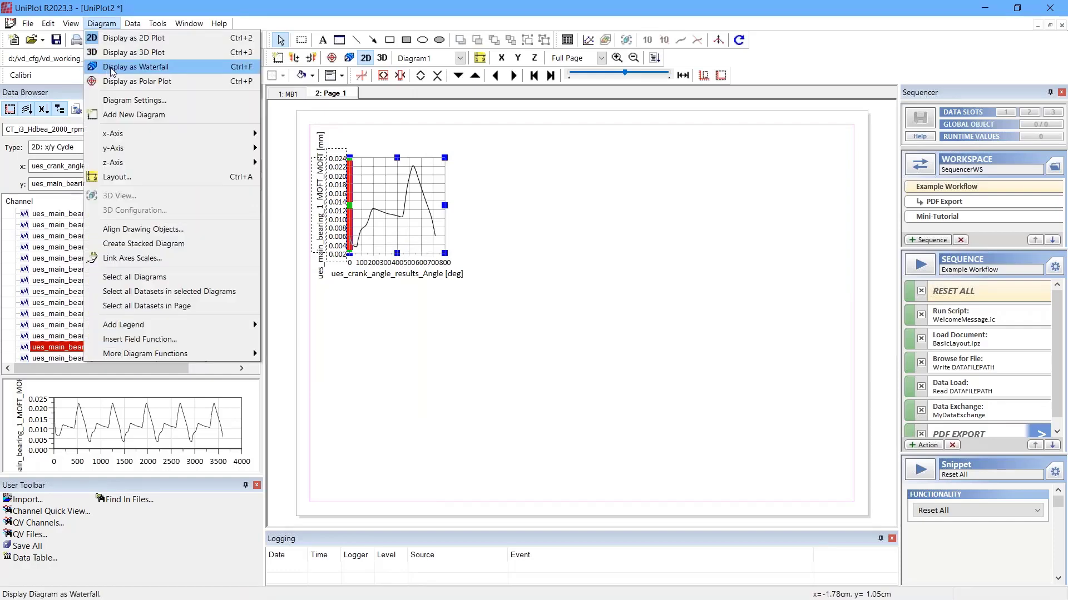
pyautogui.click(158, 82)
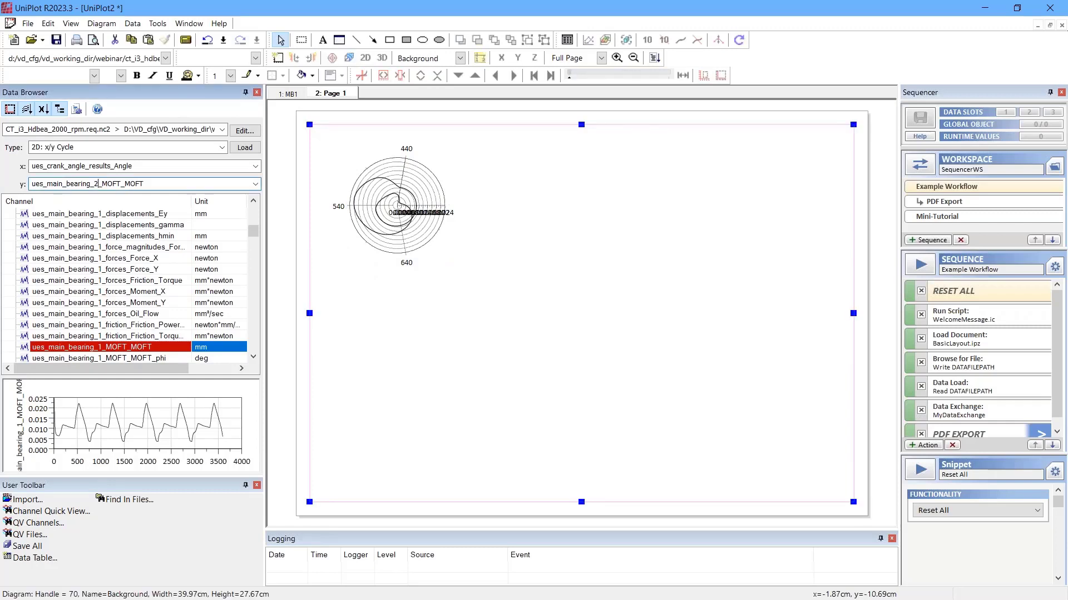
# Step: Load cycles 3-4 of ues_main_bearing_2_MOFT_MOFT as a second diagram and display it as a polar plot
pyautogui.press('Return')
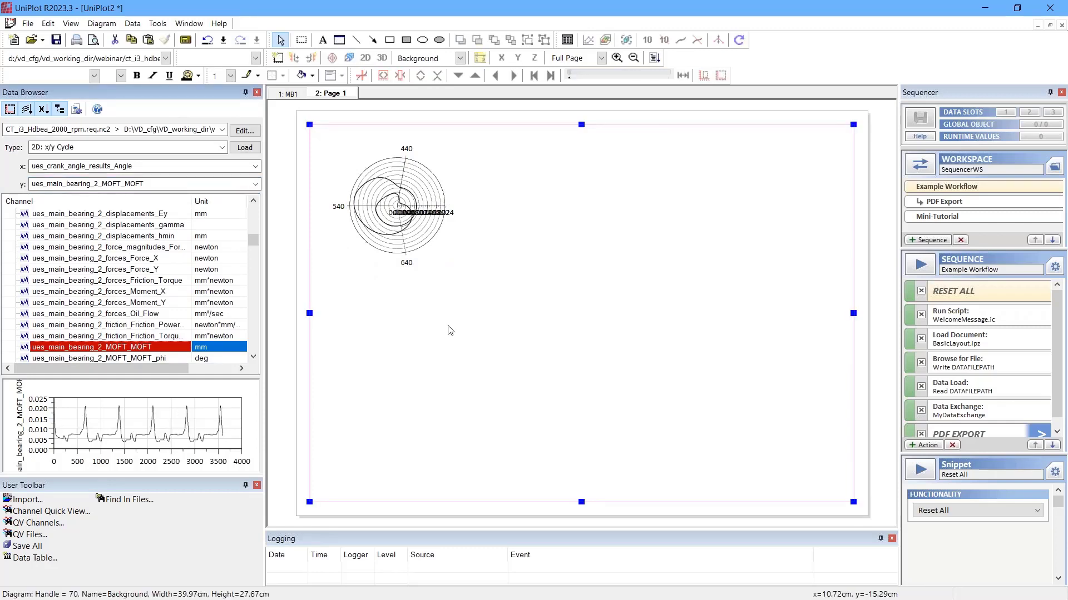
pyautogui.click(246, 147)
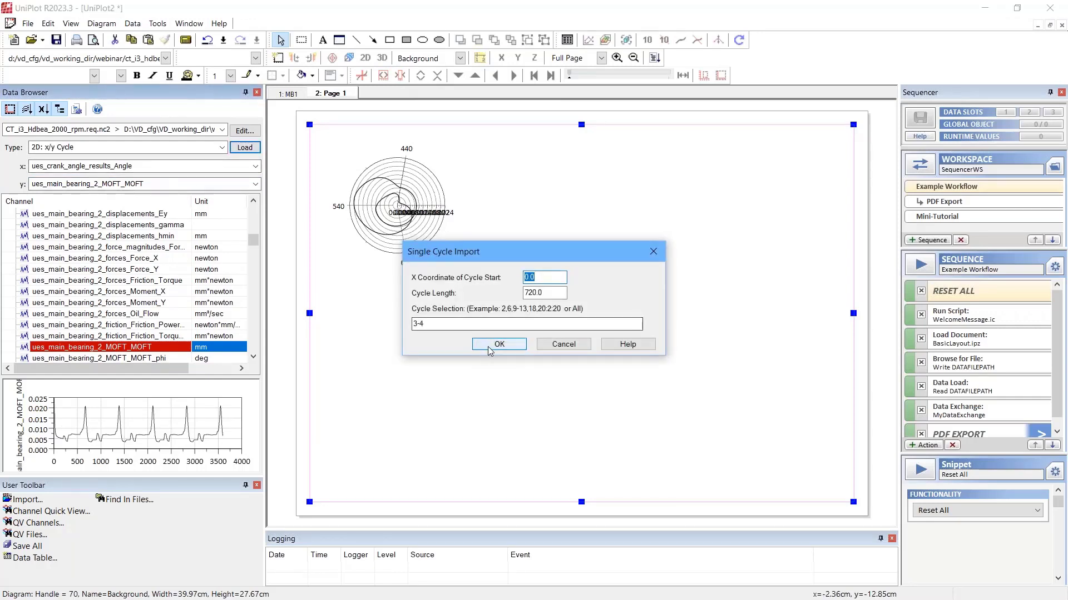
pyautogui.click(488, 345)
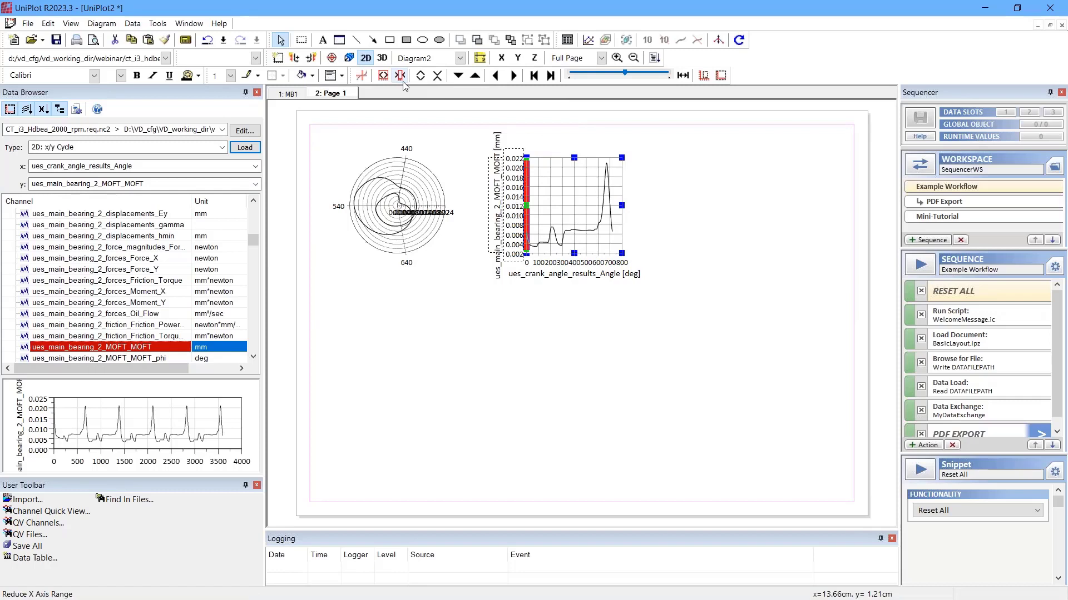
pyautogui.click(332, 59)
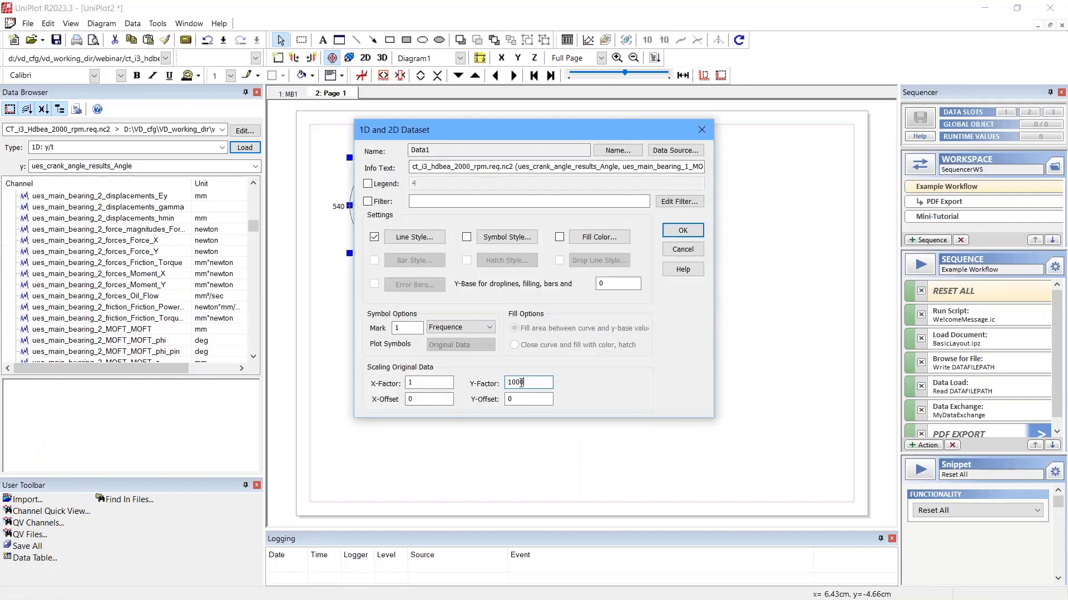
# Step: Apply a Y-Factor of 1000 to the main bearing 1 MOFT dataset and scale the main bearing 2 MOFT dataset the same way
pyautogui.press('Return')
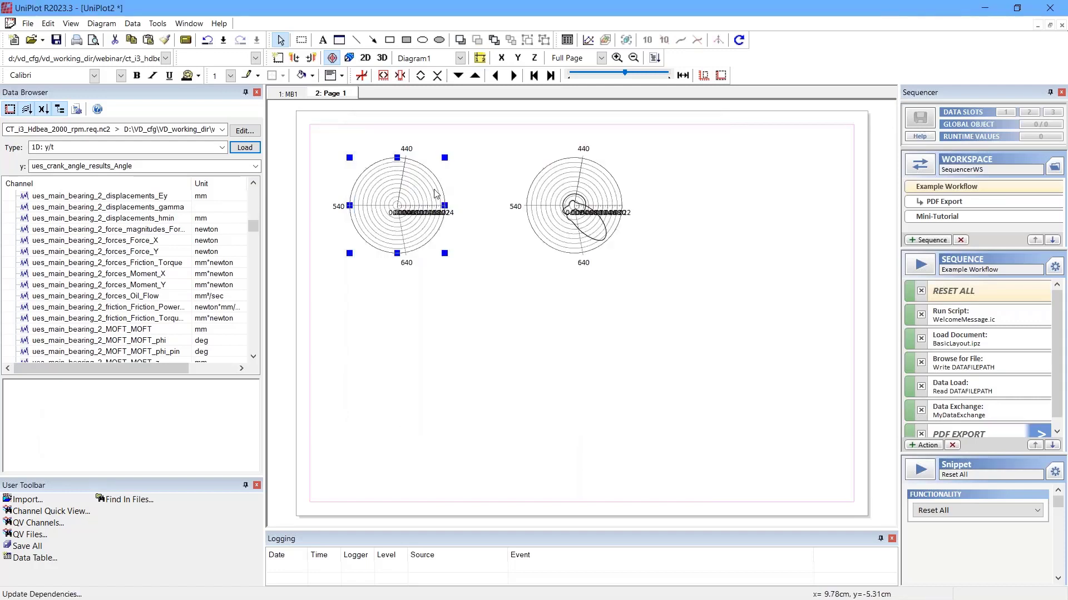
pyautogui.click(603, 229)
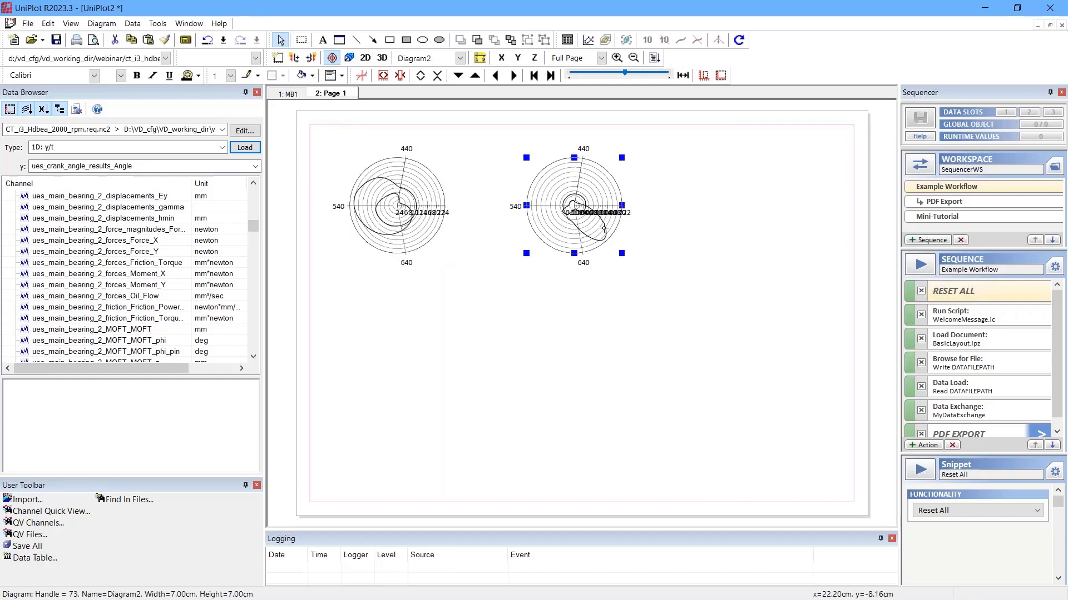
pyautogui.click(604, 228)
pyautogui.rightClick(604, 228)
pyautogui.click(644, 503)
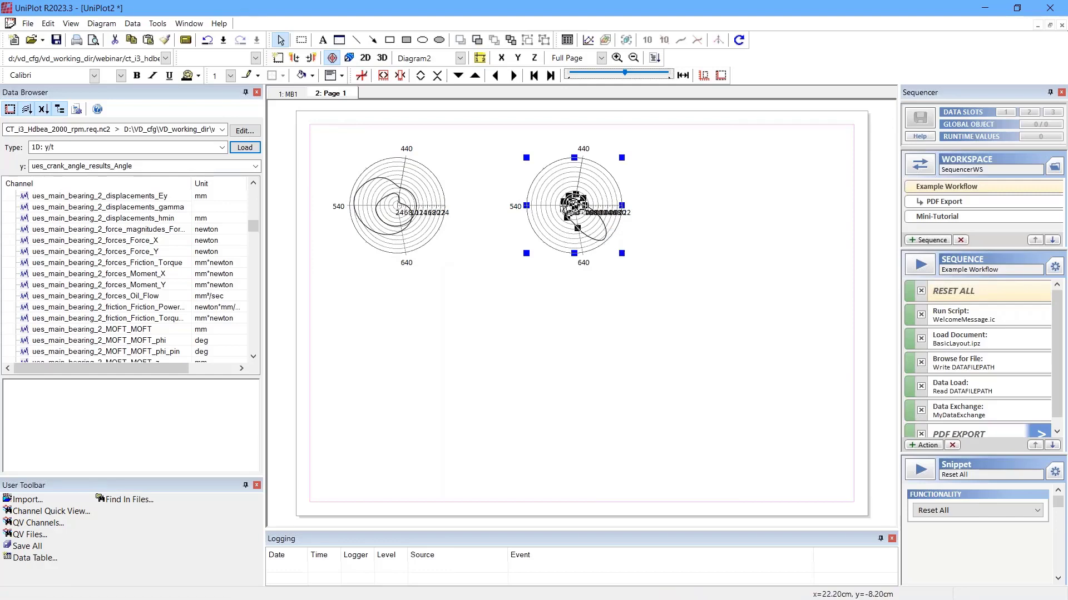
pyautogui.click(679, 202)
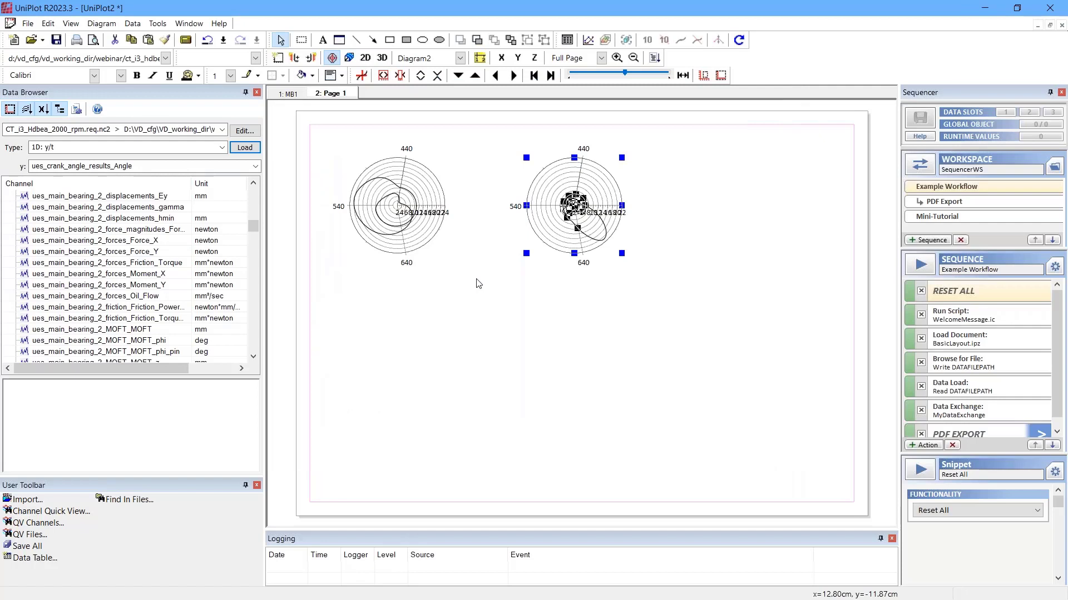
# Step: Link the x-axis and y-axis scales of Diagram1 and Diagram2 on Page 1
pyautogui.click(102, 23)
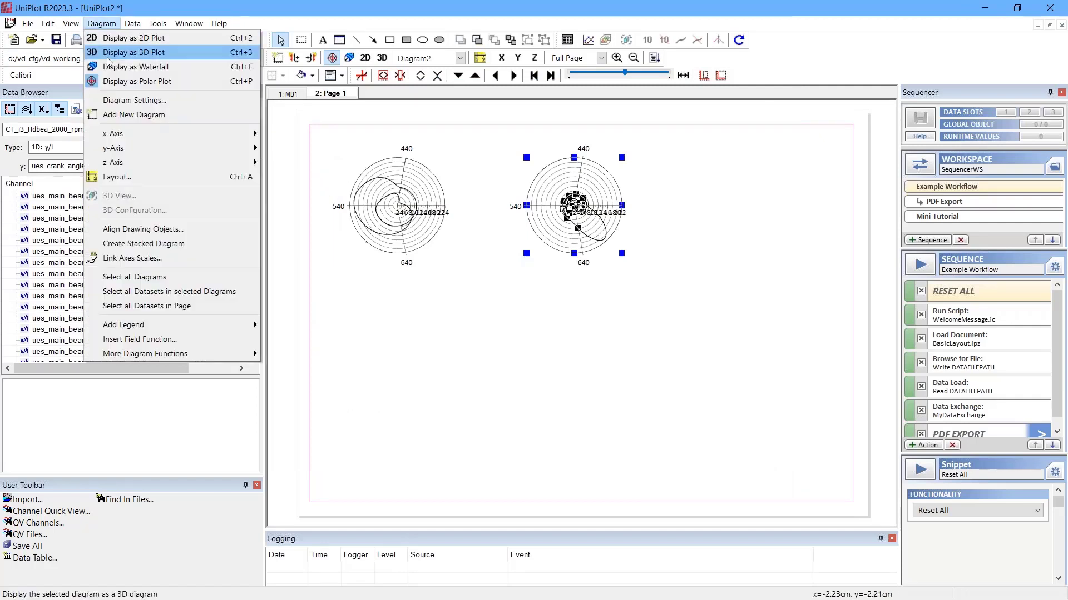
pyautogui.click(150, 257)
pyautogui.click(93, 133)
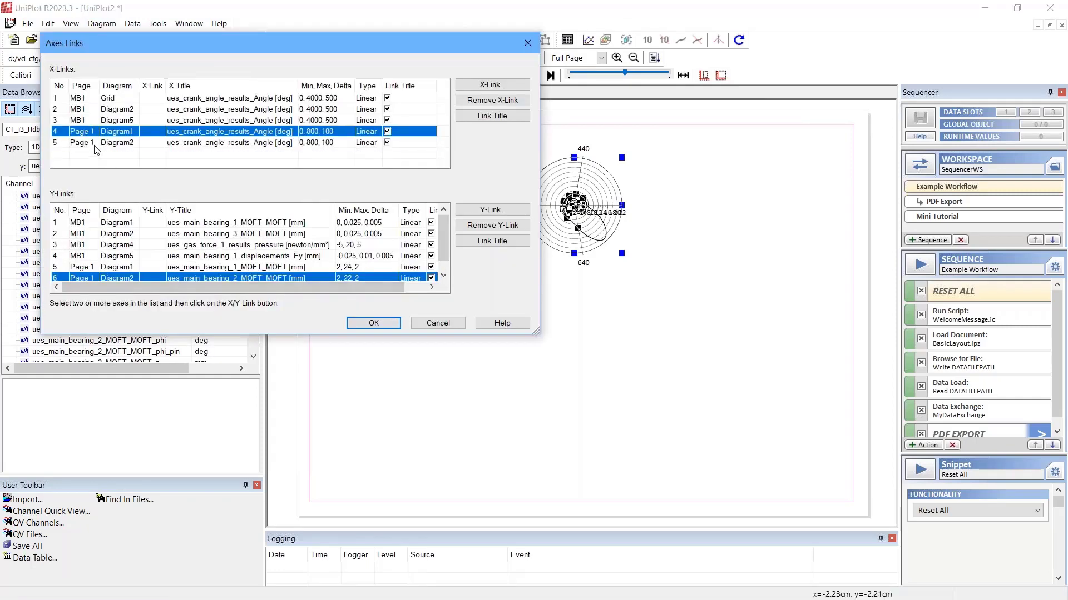
pyautogui.keyDown('ctrl'); pyautogui.click(95, 145); pyautogui.keyUp('ctrl')
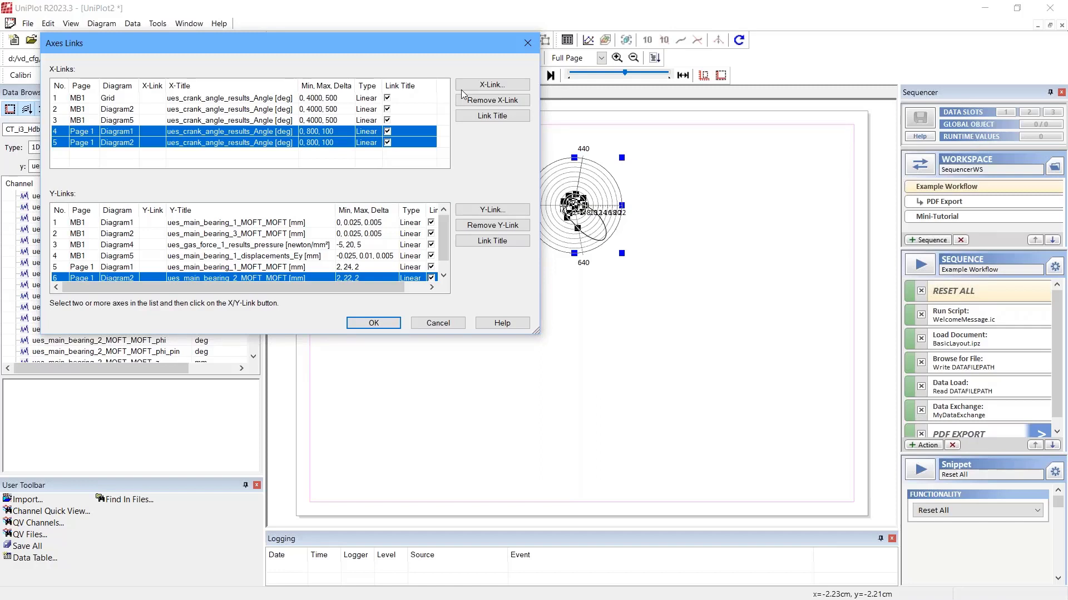
pyautogui.press('Return')
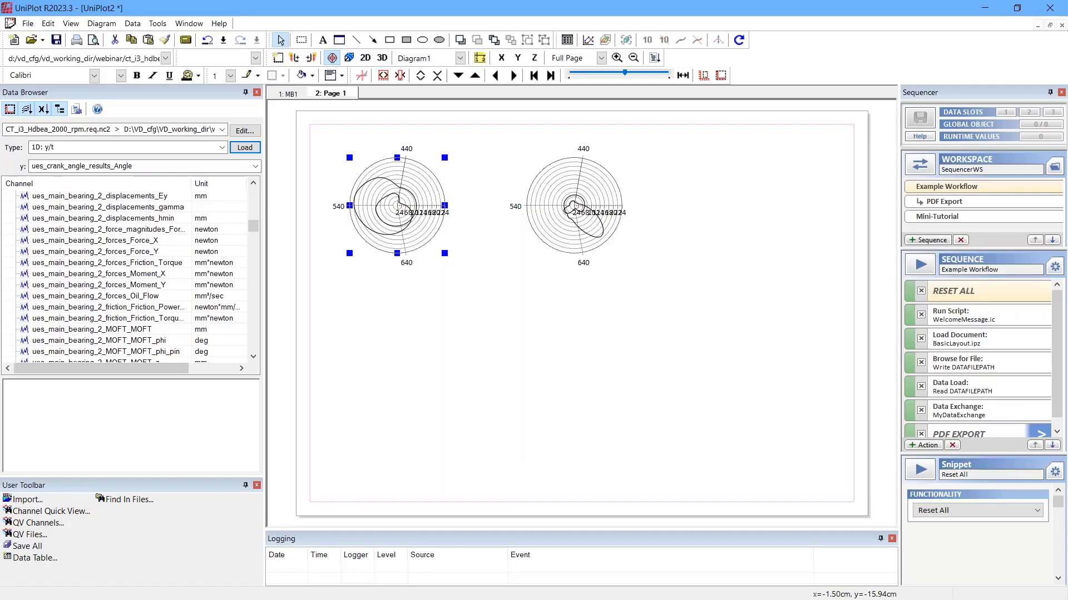
# Step: Open the data exchange for the whole document and review its dataset list, sorting the entries
pyautogui.click(133, 24)
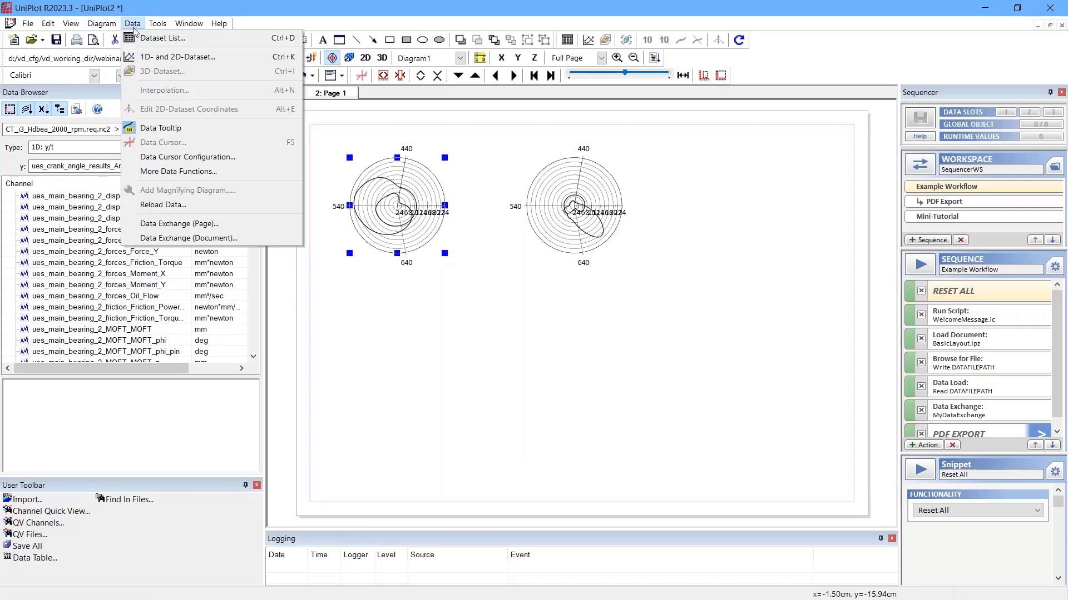
pyautogui.click(185, 240)
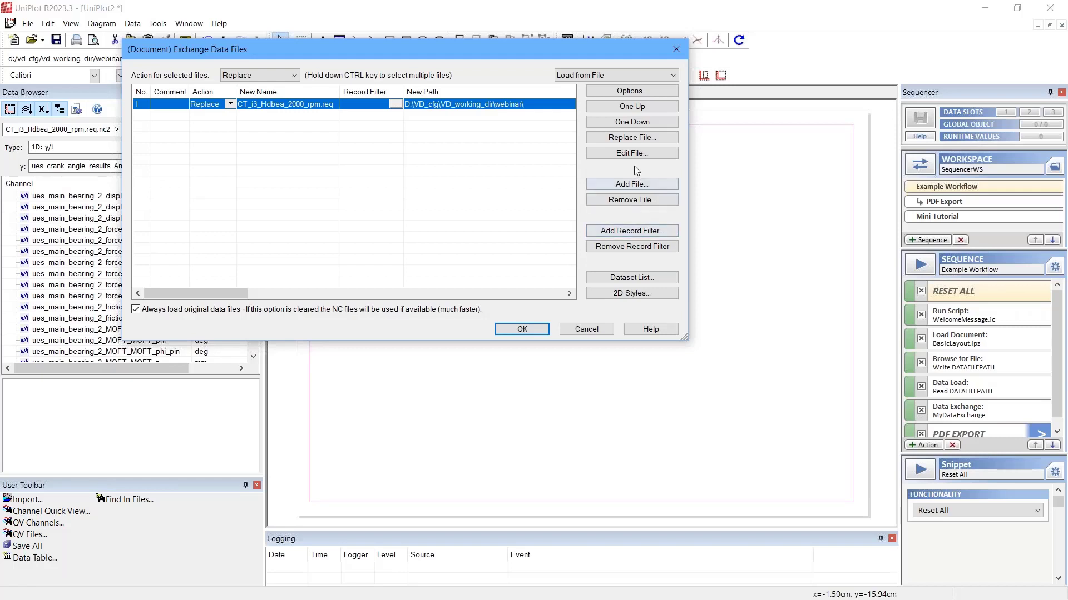
pyautogui.click(632, 278)
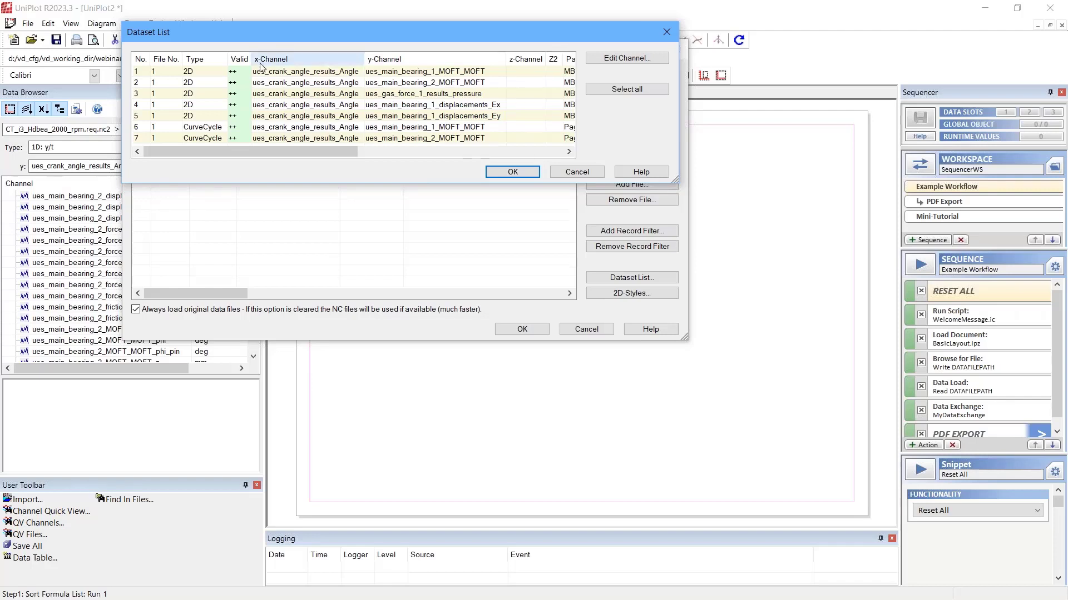
pyautogui.click(238, 60)
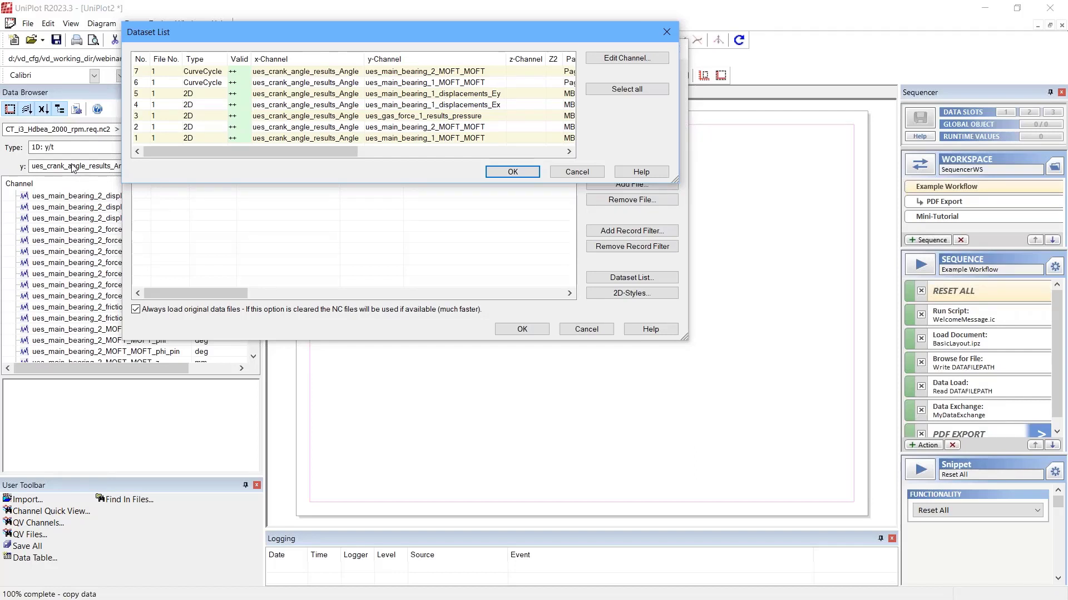
pyautogui.click(519, 173)
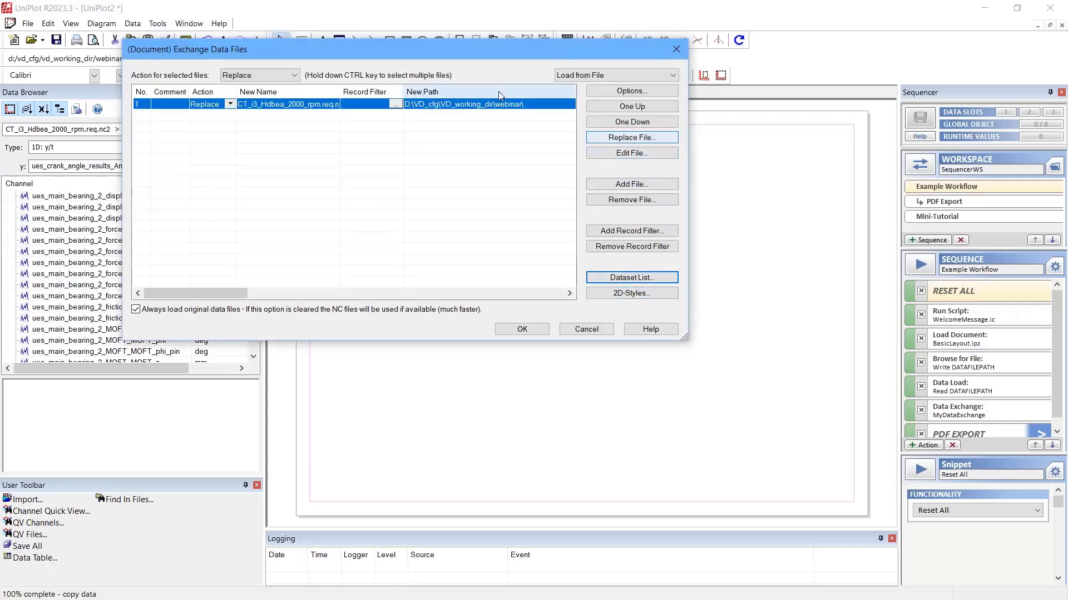
# Step: Replace the document's 2000 rpm data file with the CT_i3_Hdbea_3000_rpm results and run the exchange with the existing options
pyautogui.moveTo(484, 51); pyautogui.dragTo(593, 61)
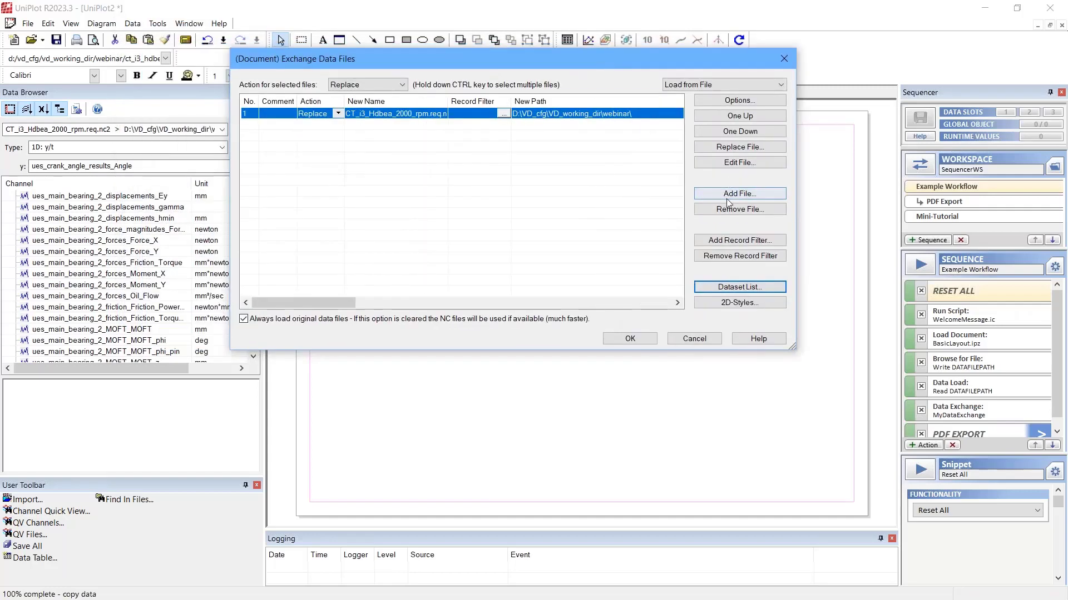
pyautogui.click(739, 148)
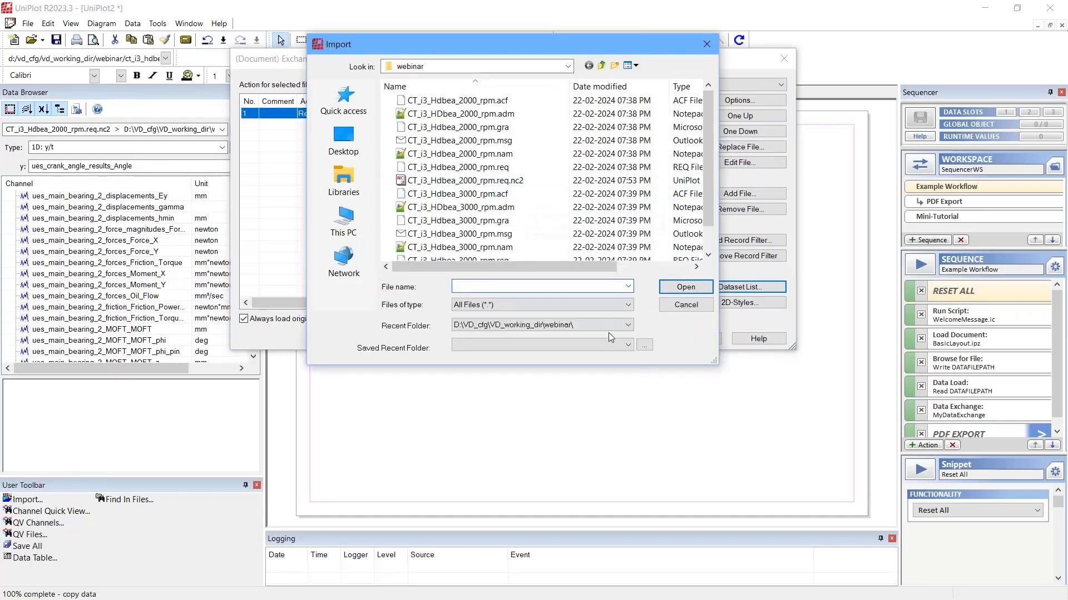
pyautogui.click(602, 306)
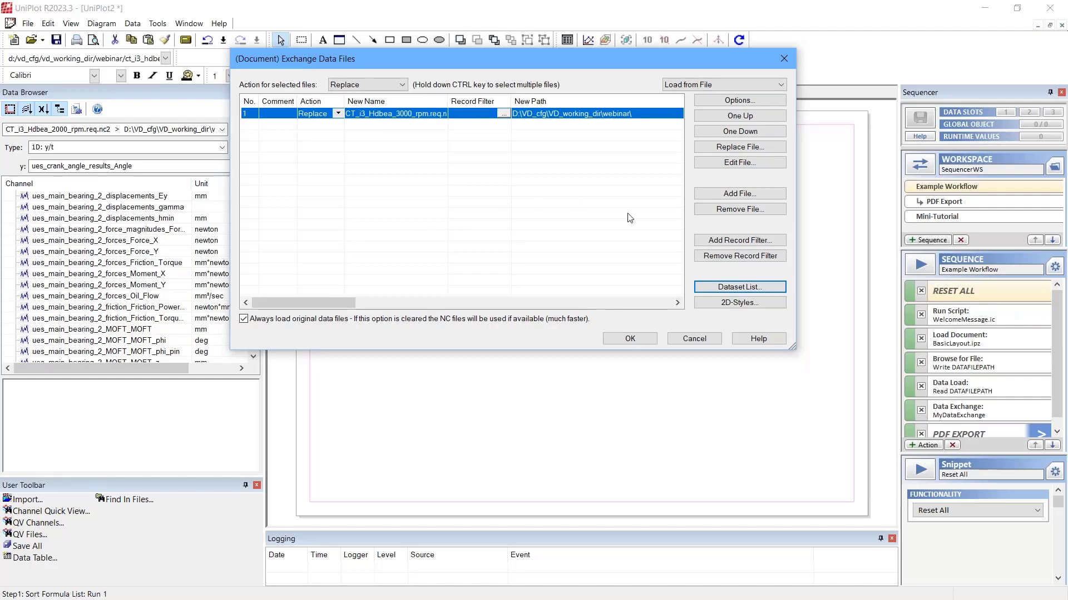
pyautogui.click(630, 339)
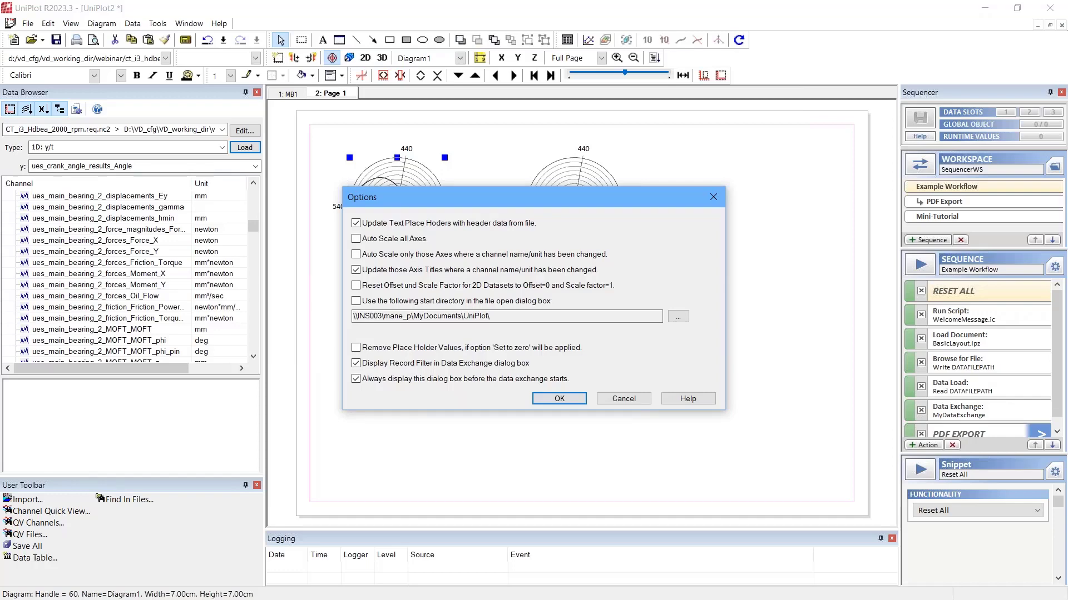
pyautogui.click(542, 400)
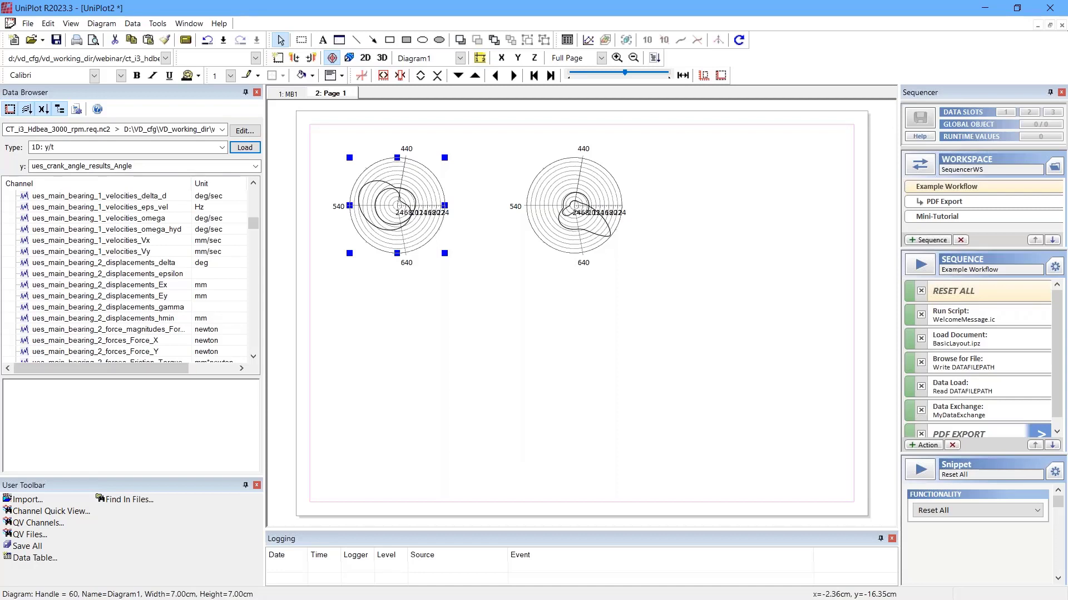
pyautogui.click(456, 382)
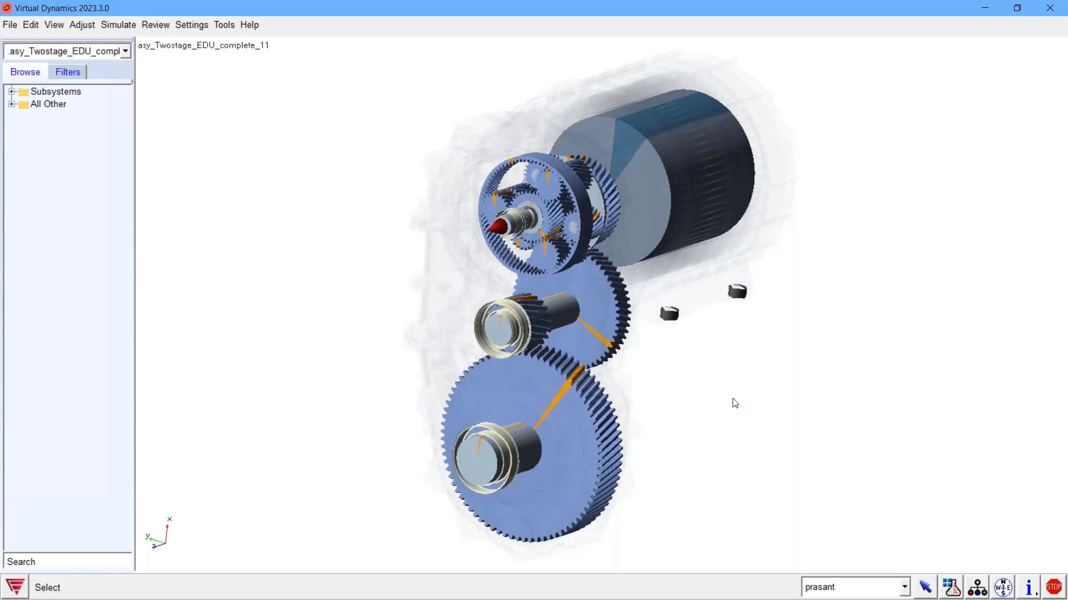
pyautogui.moveTo(743, 412); pyautogui.dragTo(767, 408)
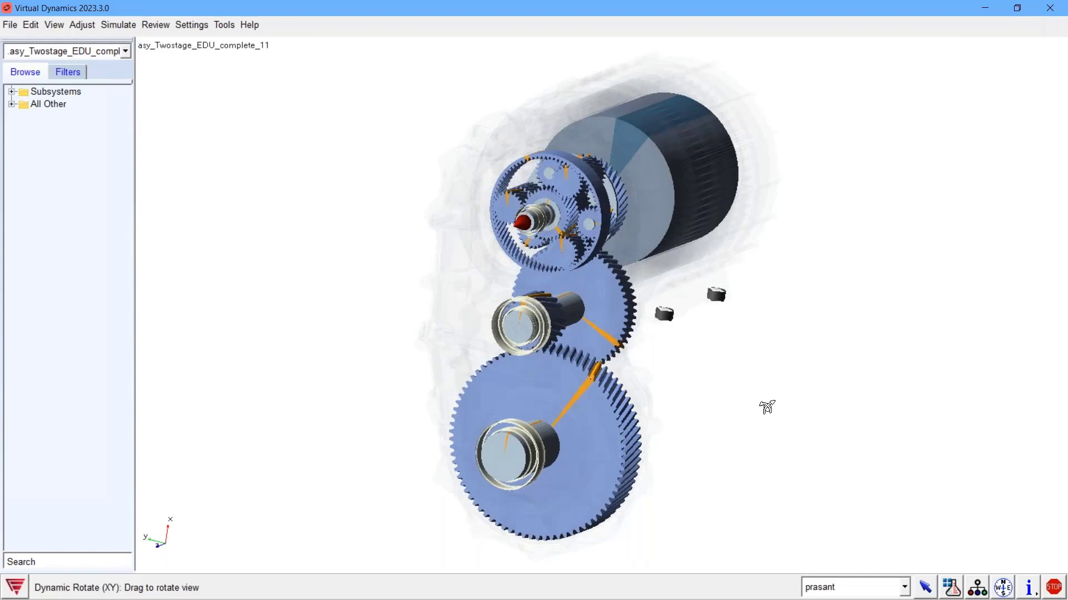
pyautogui.moveTo(767, 408); pyautogui.dragTo(754, 419)
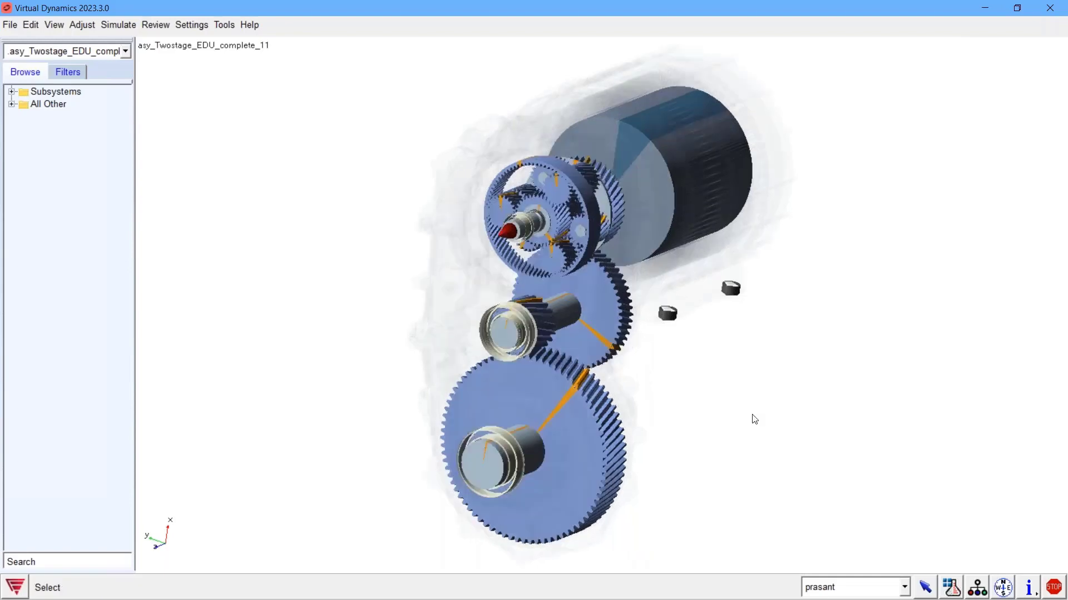